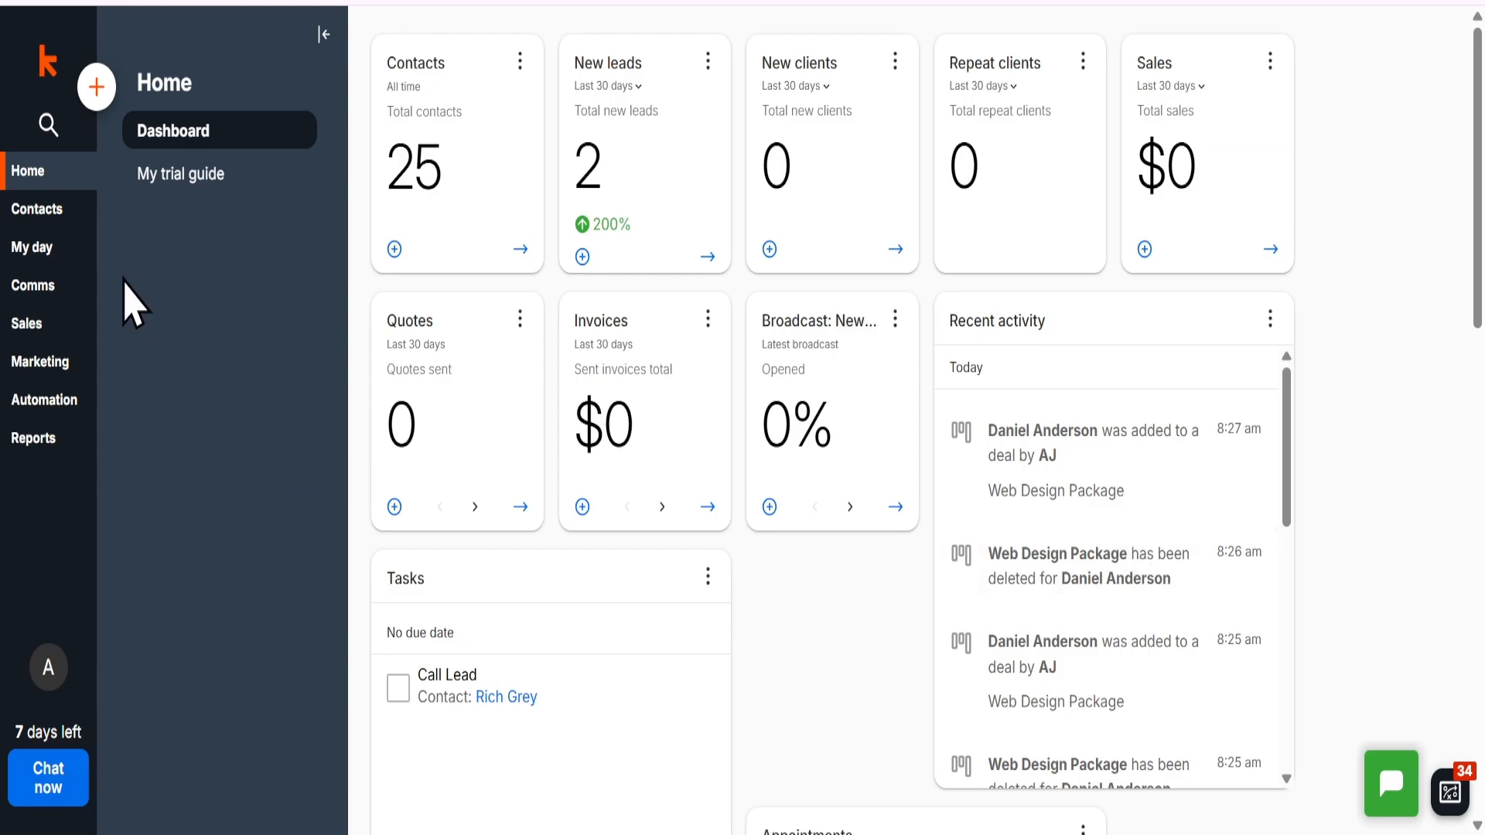
Start building a new public marketing form based on the Lead form template
{"action": "left_click", "coordinate": [24, 379]}
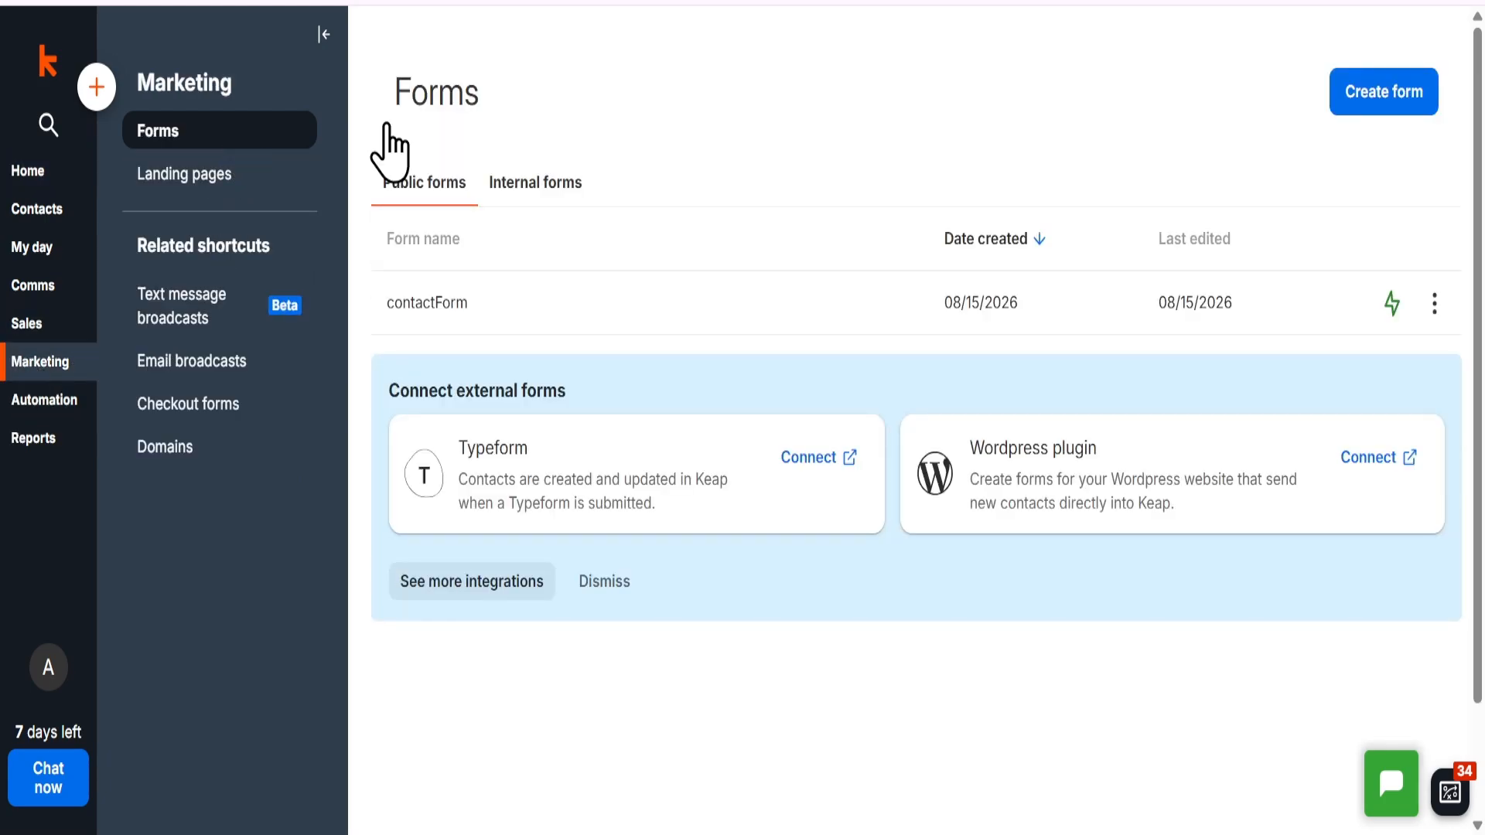
{"action": "left_click", "coordinate": [1348, 91]}
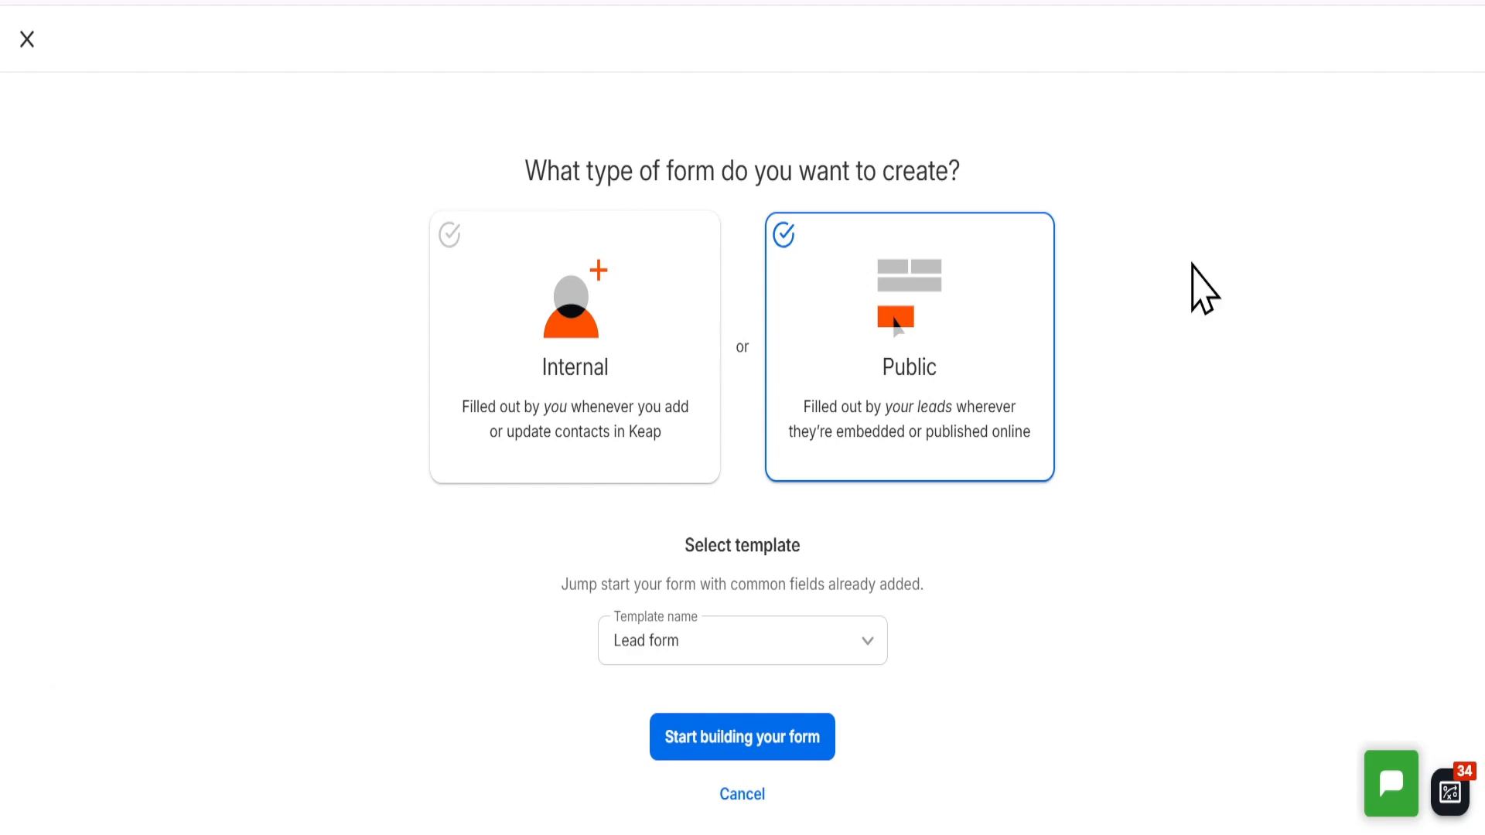
{"action": "left_click", "coordinate": [673, 406]}
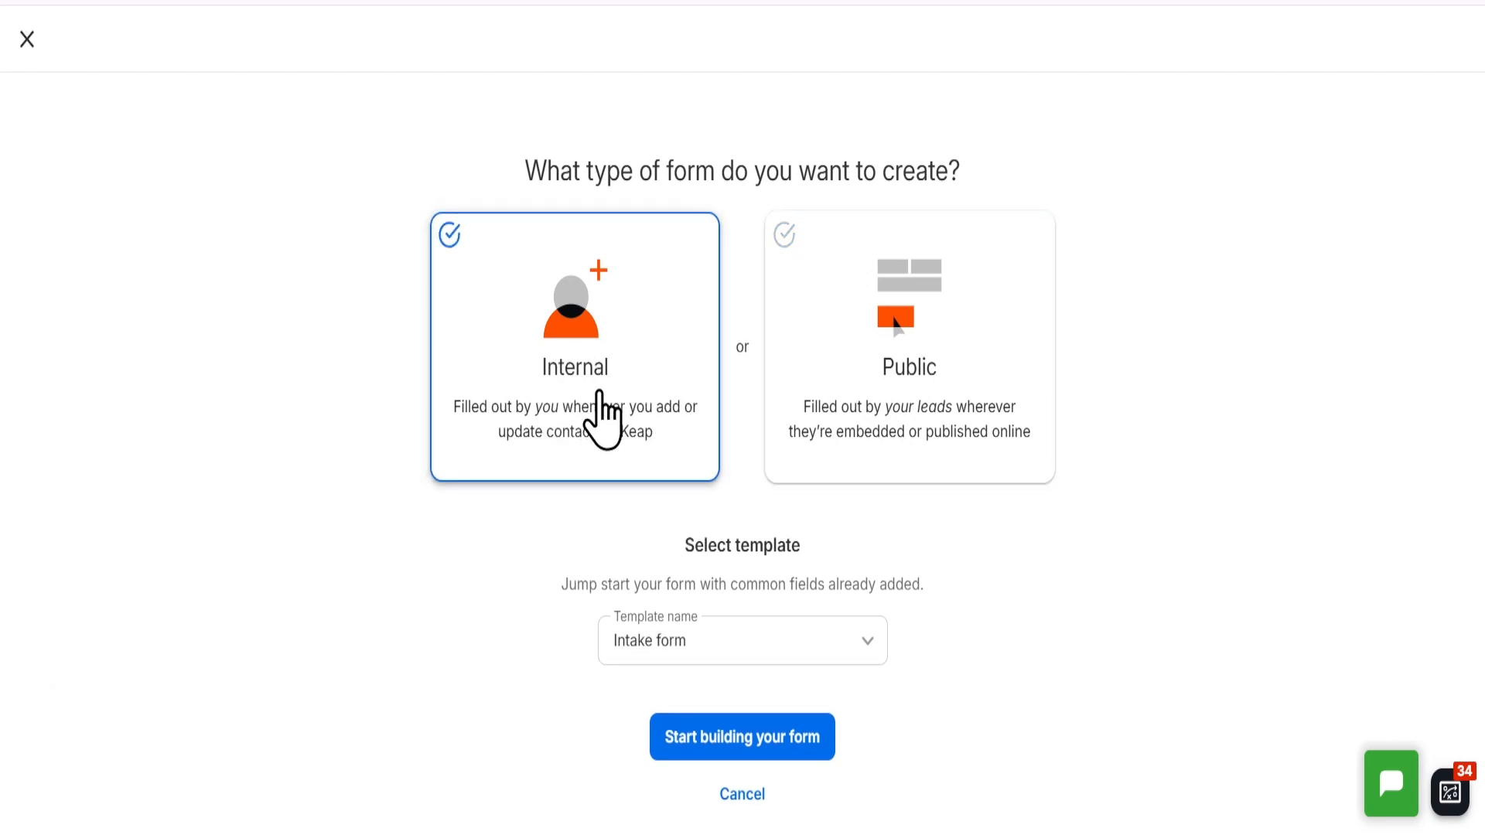
{"action": "left_click", "coordinate": [945, 362]}
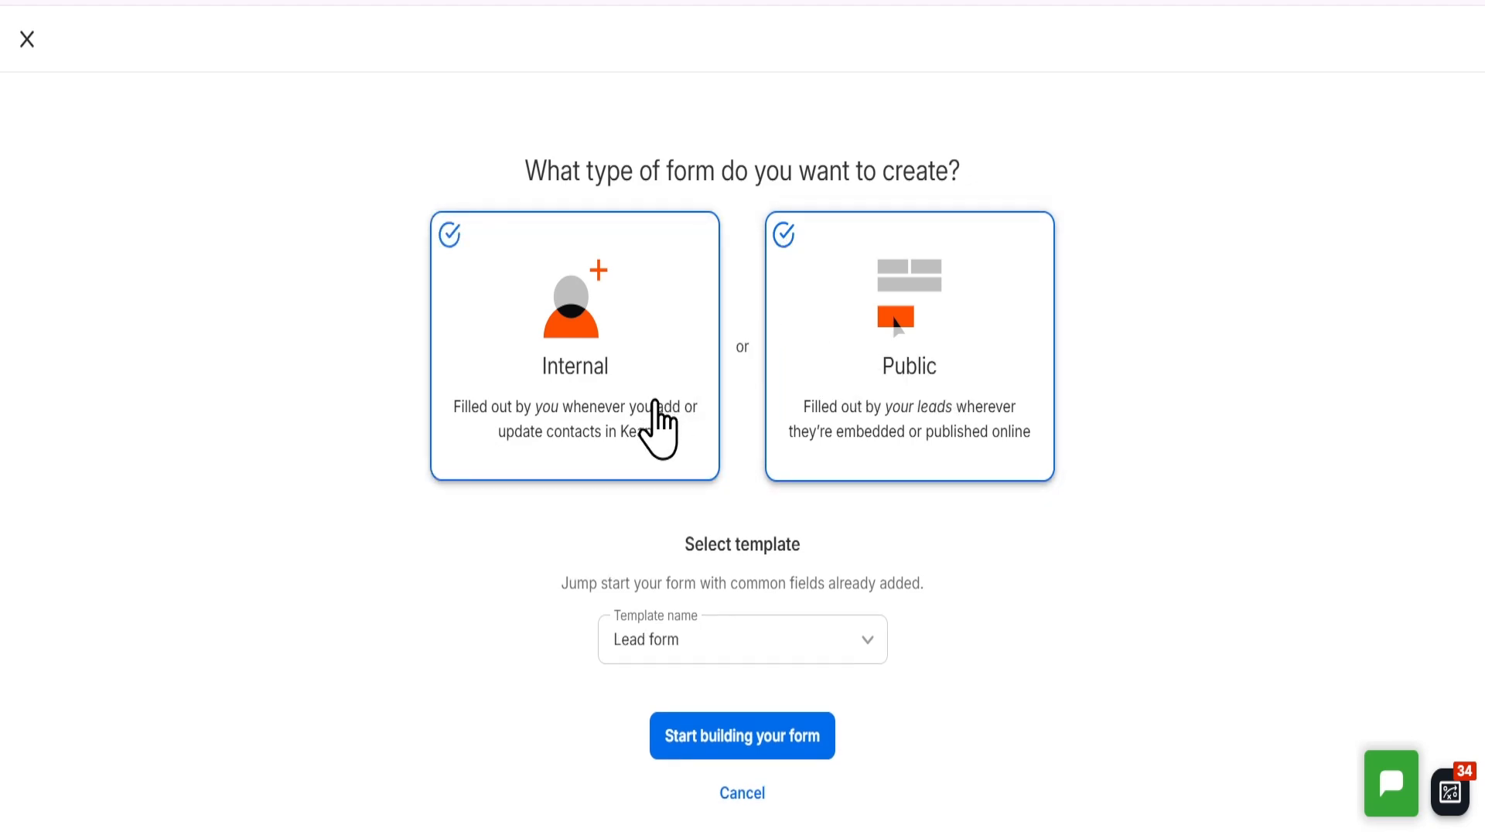
{"action": "left_click", "coordinate": [866, 645]}
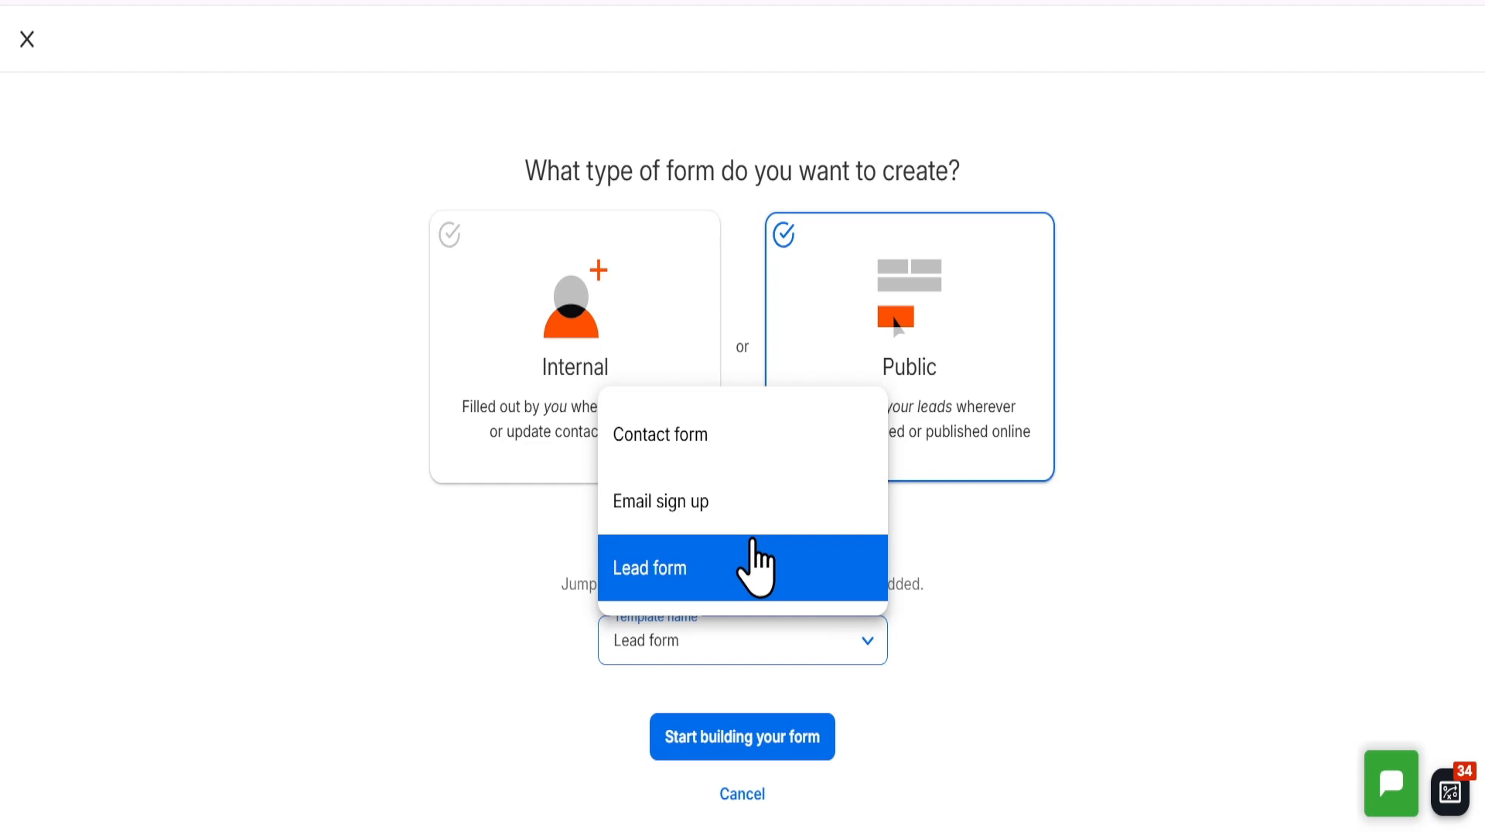
{"action": "left_click", "coordinate": [753, 564]}
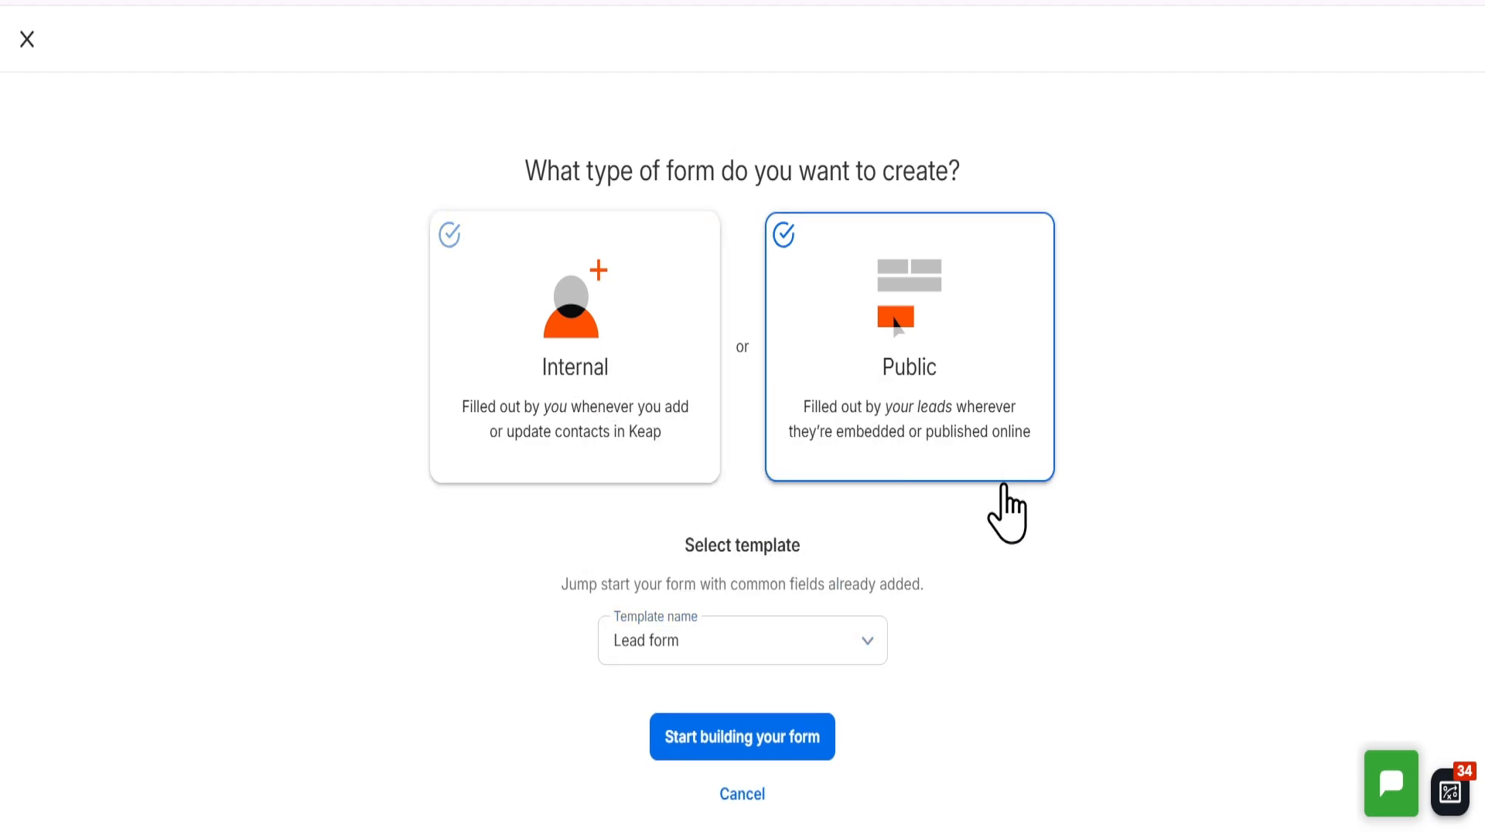
{"action": "left_click", "coordinate": [789, 719]}
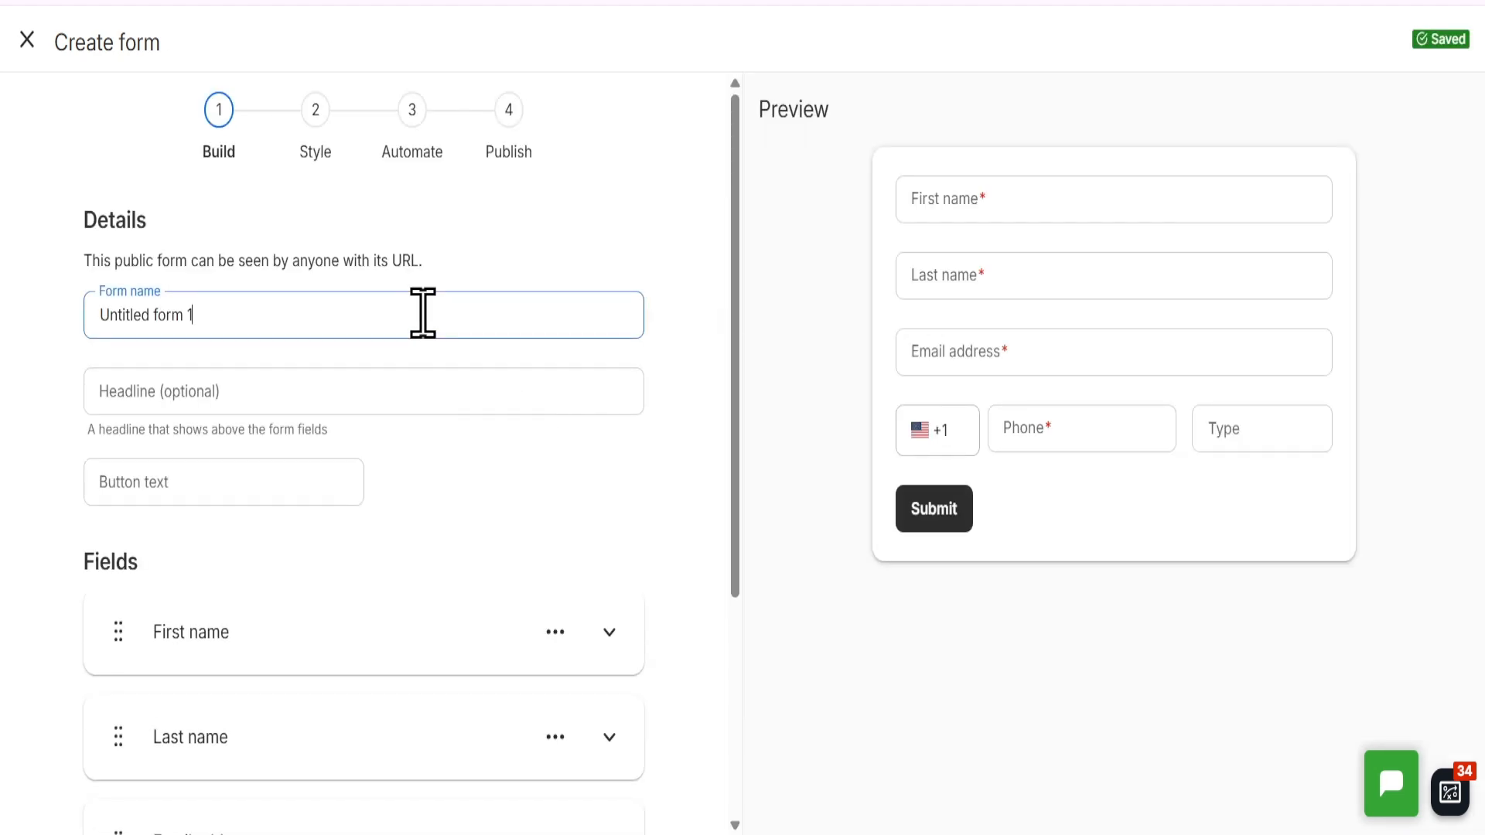
Name the form "Free Consultation Request Form"
{"action": "triple_click", "coordinate": [420, 309]}
{"action": "type", "text": "Free Consultation Request Form"}
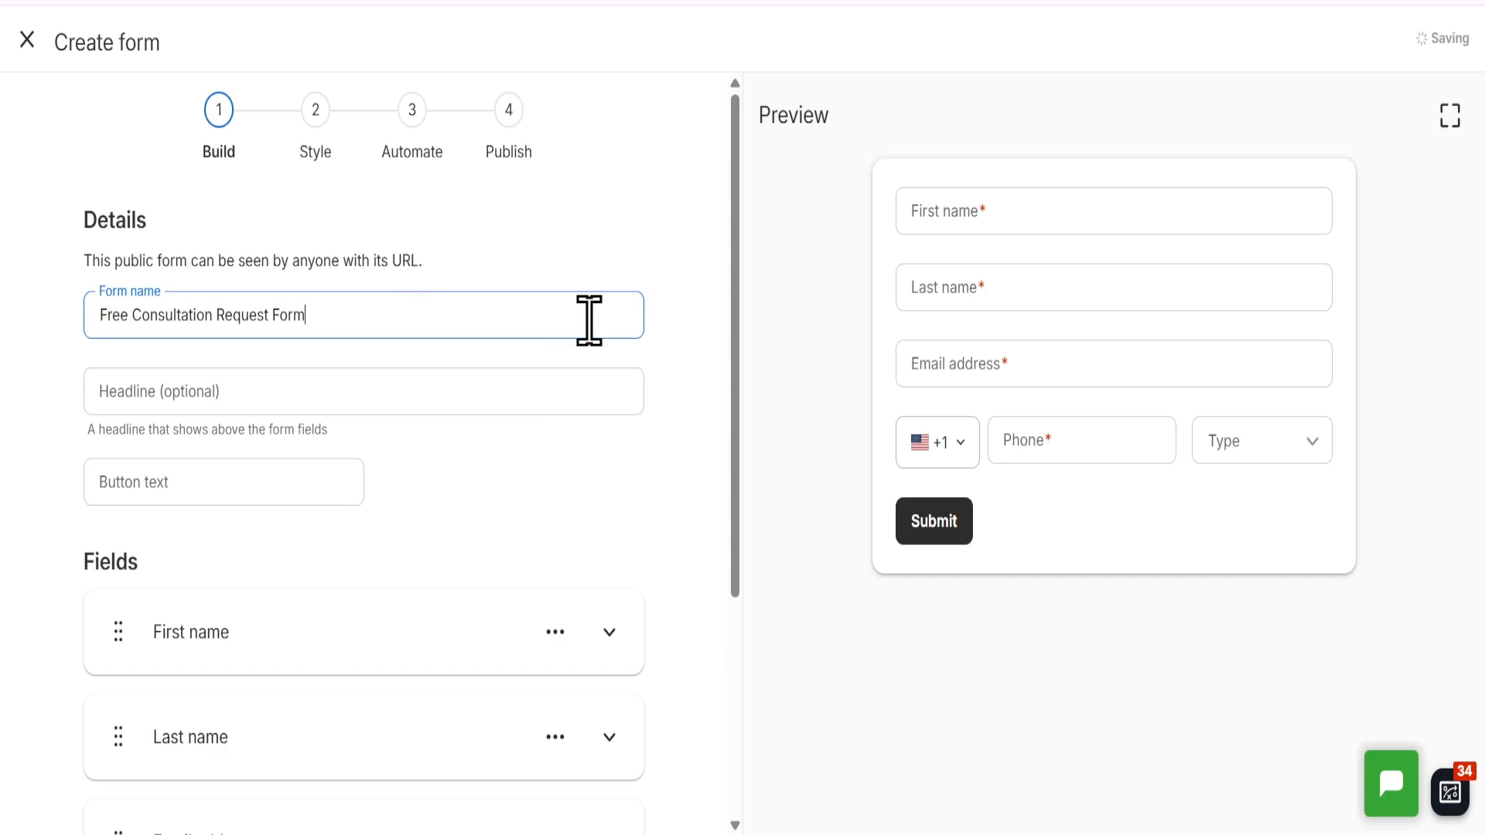
{"action": "left_click", "coordinate": [626, 479]}
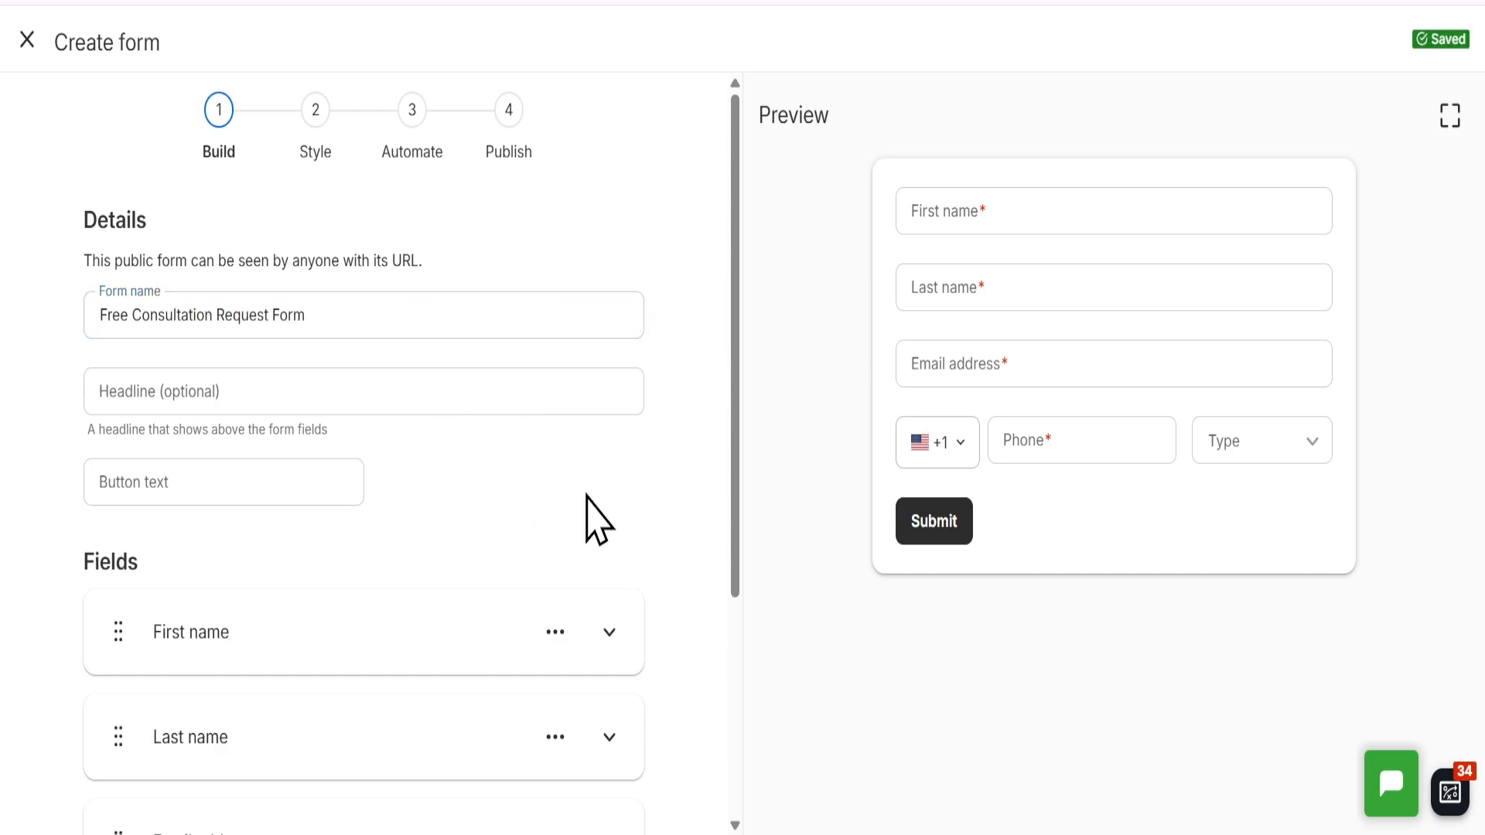
Add a Company field to the form, display its helper text in an info icon and make it required
{"action": "scroll", "coordinate": [270, 480], "scroll_direction": "down", "scroll_amount": 4}
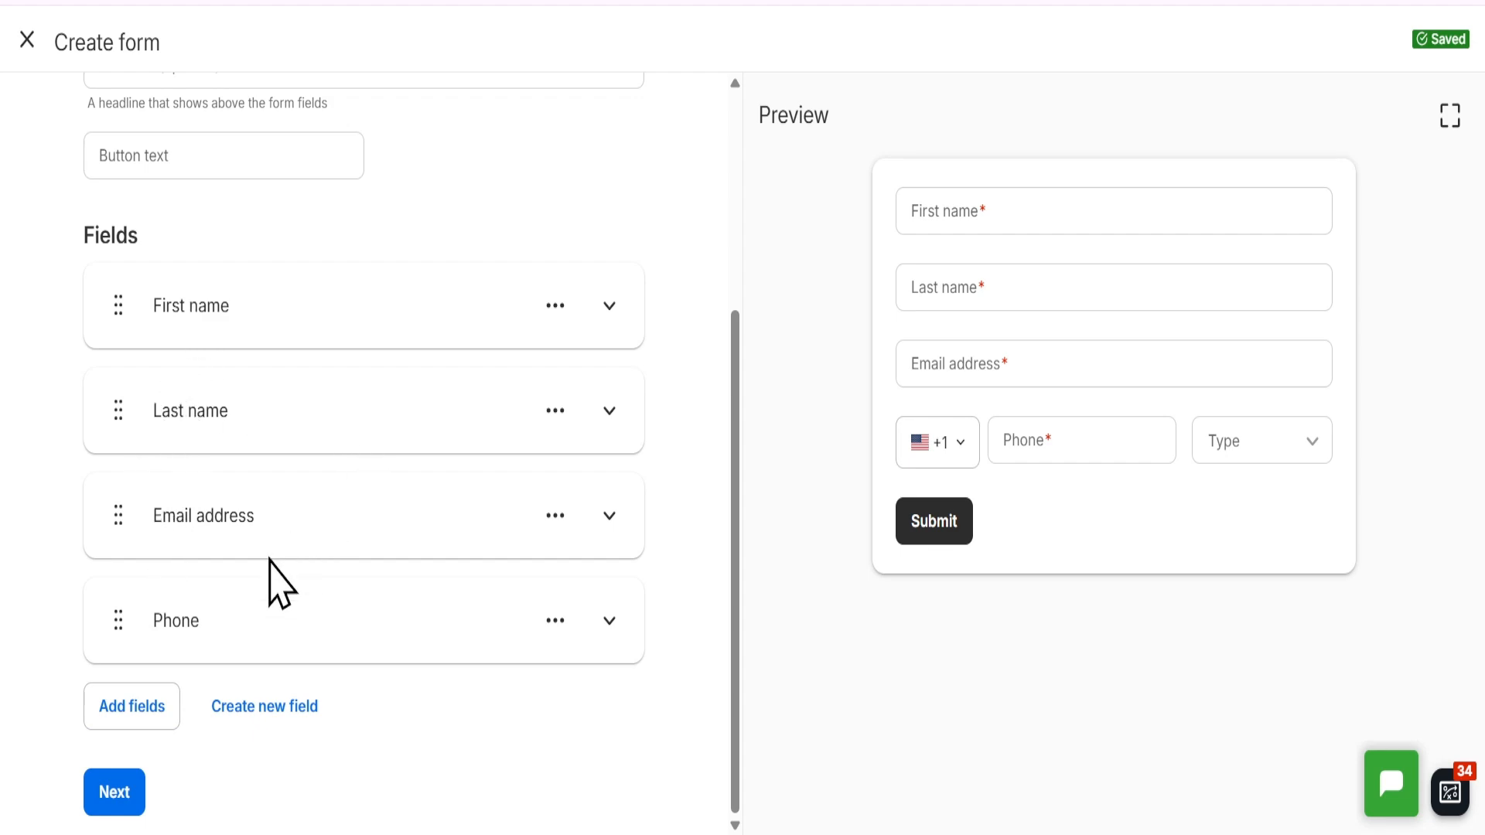
{"action": "left_click", "coordinate": [167, 716]}
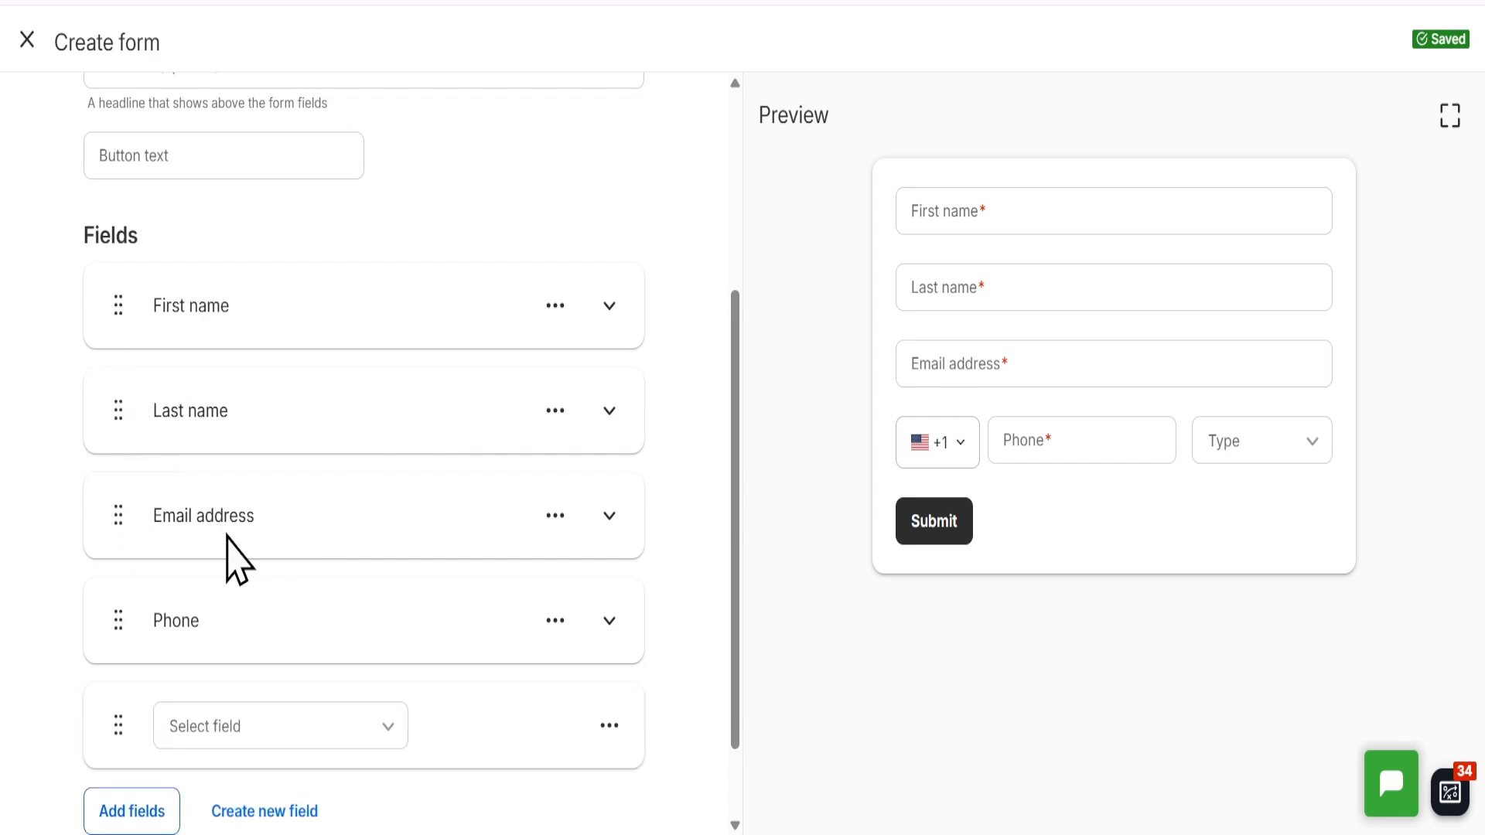
{"action": "scroll", "coordinate": [232, 564], "scroll_direction": "down", "scroll_amount": 3}
{"action": "left_click", "coordinate": [222, 615]}
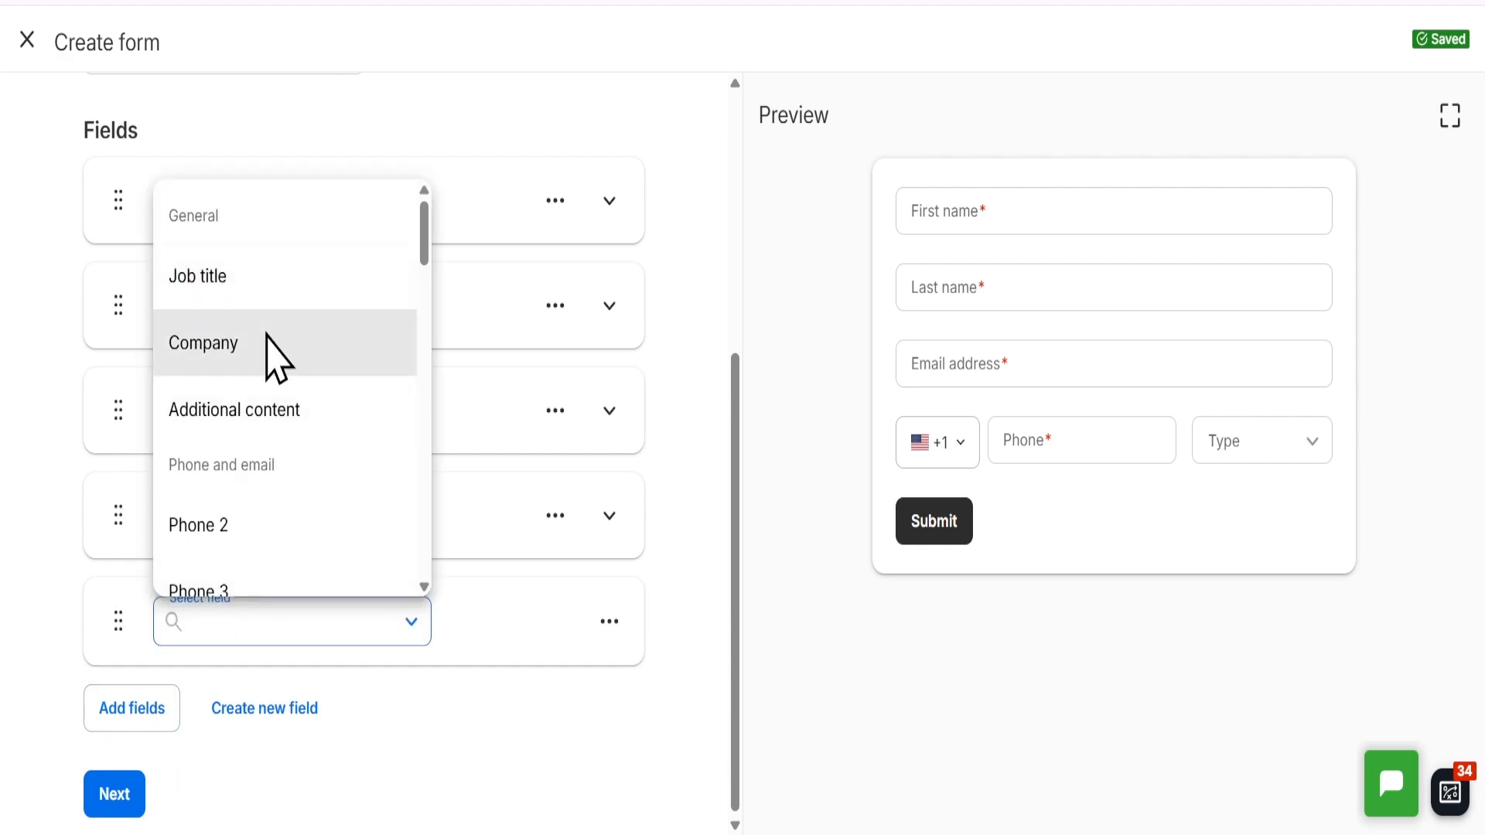
{"action": "left_click", "coordinate": [266, 336]}
{"action": "scroll", "coordinate": [602, 433], "scroll_direction": "down", "scroll_amount": 5}
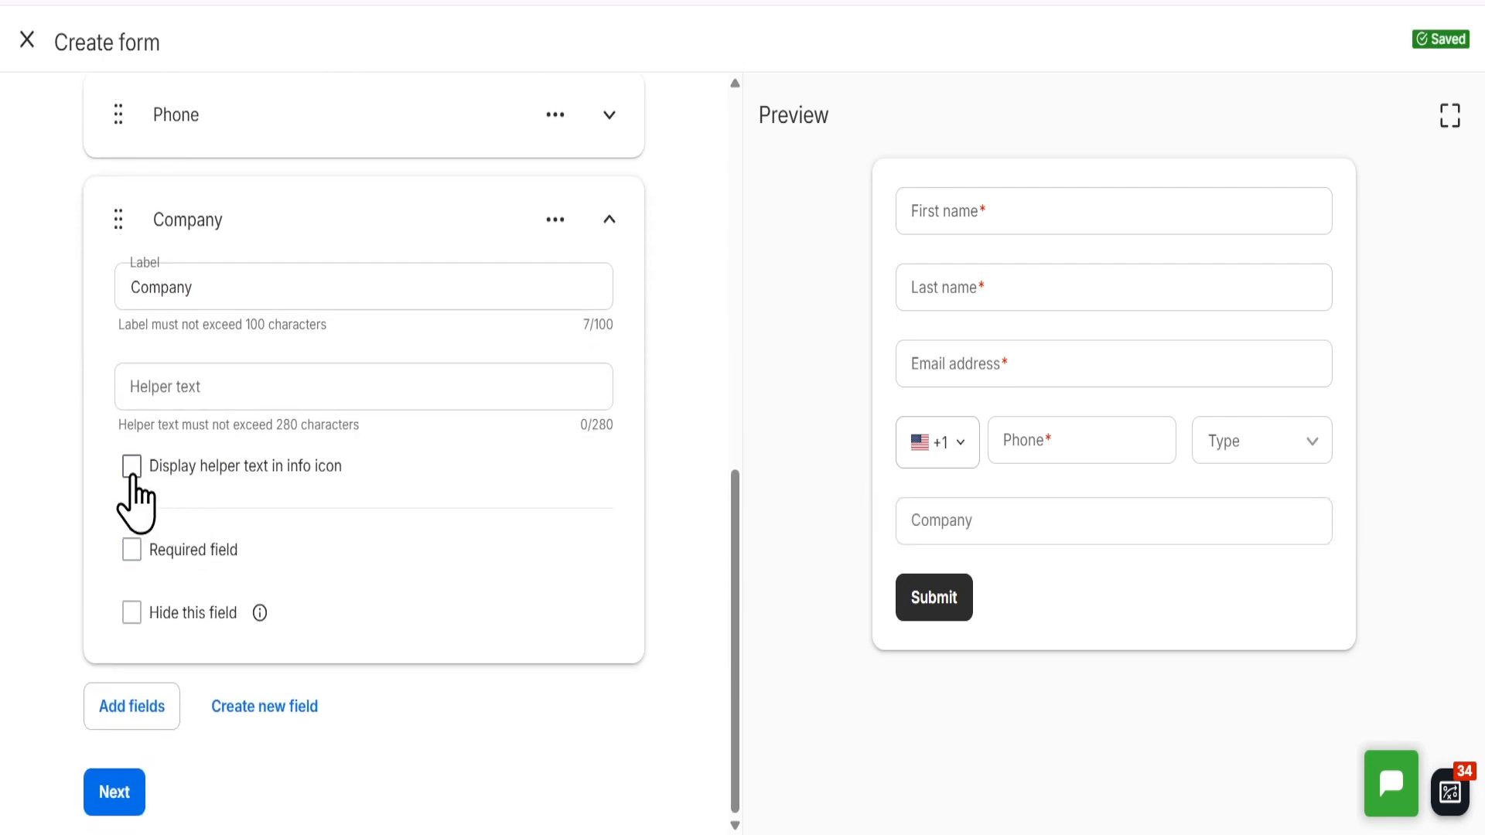
{"action": "left_click", "coordinate": [130, 466]}
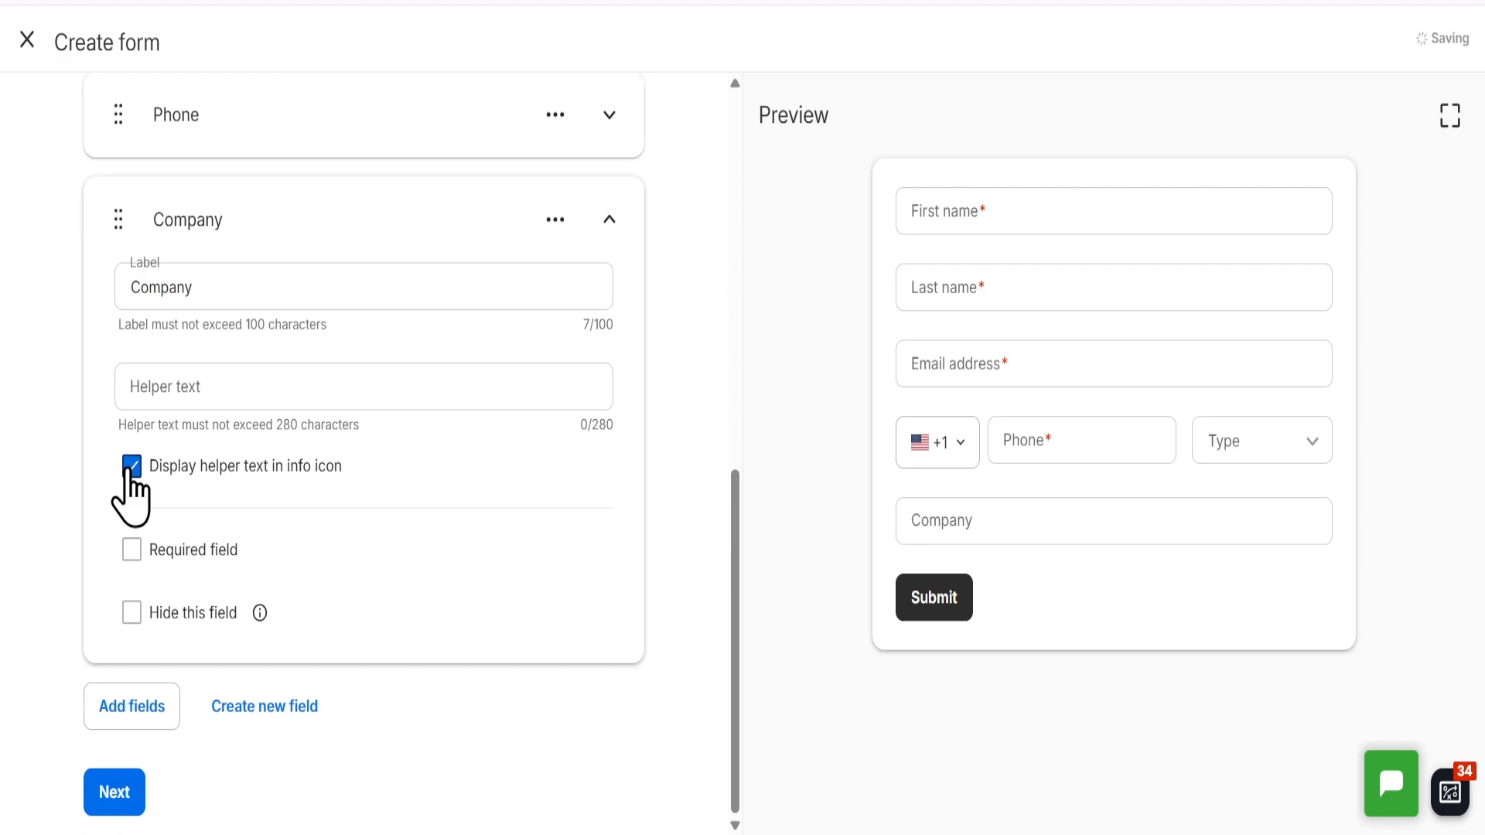
{"action": "left_click", "coordinate": [132, 550]}
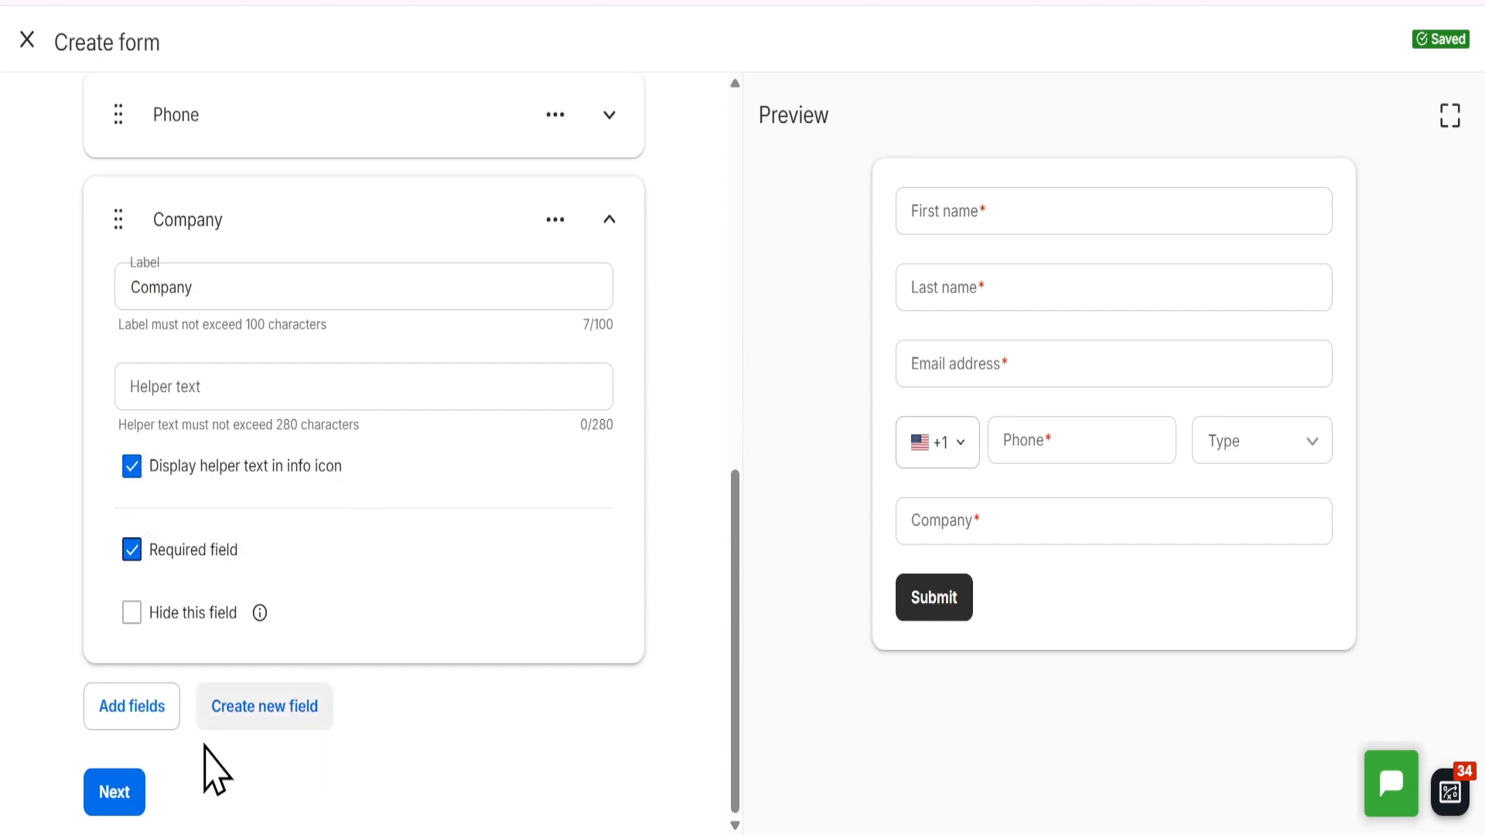
Add an Add Note field below Company, display its helper text in an info icon and make it required
{"action": "left_click", "coordinate": [126, 719]}
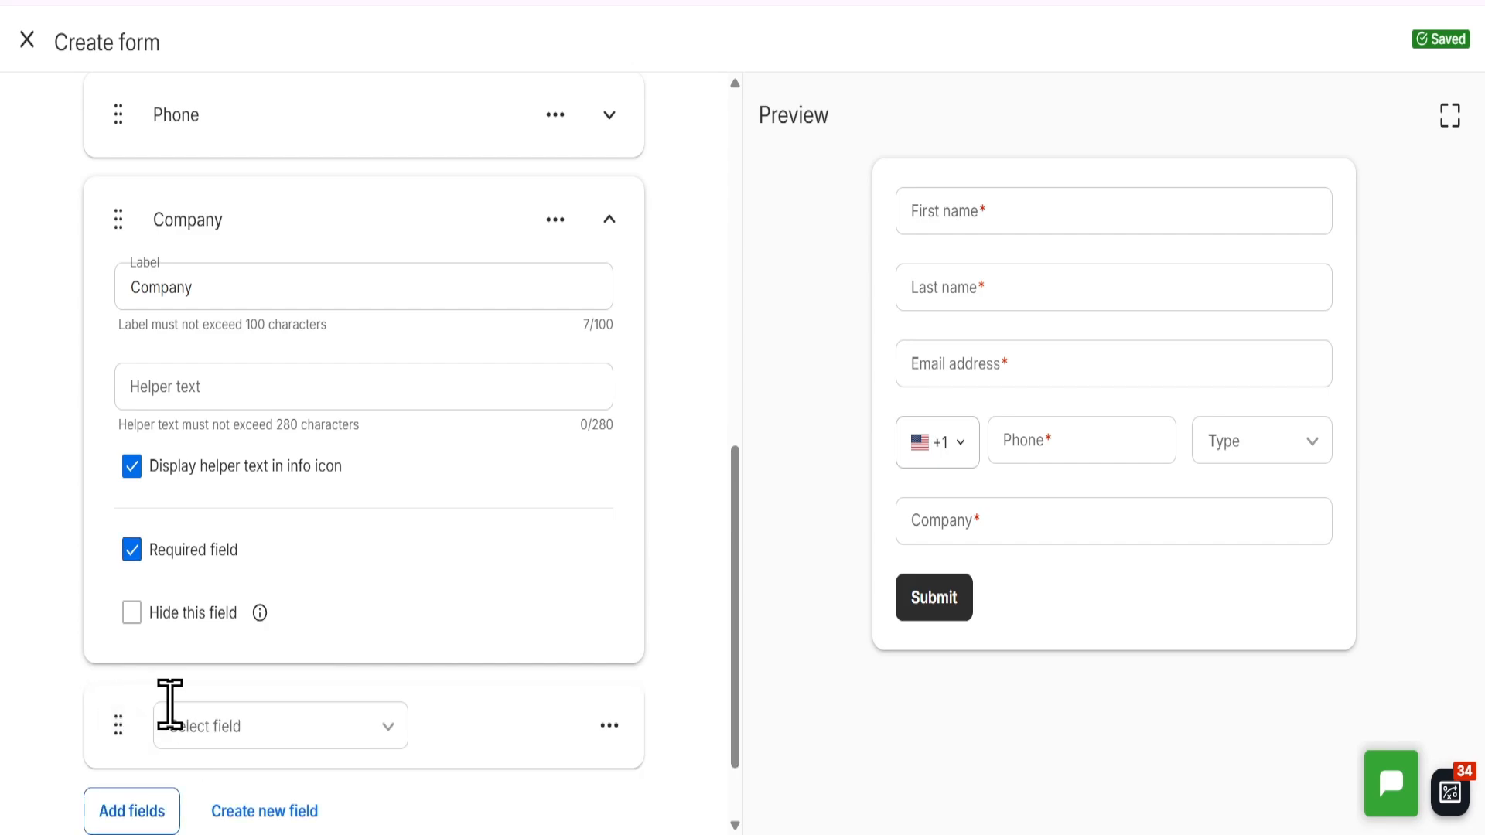
{"action": "scroll", "coordinate": [201, 715], "scroll_direction": "down", "scroll_amount": 2}
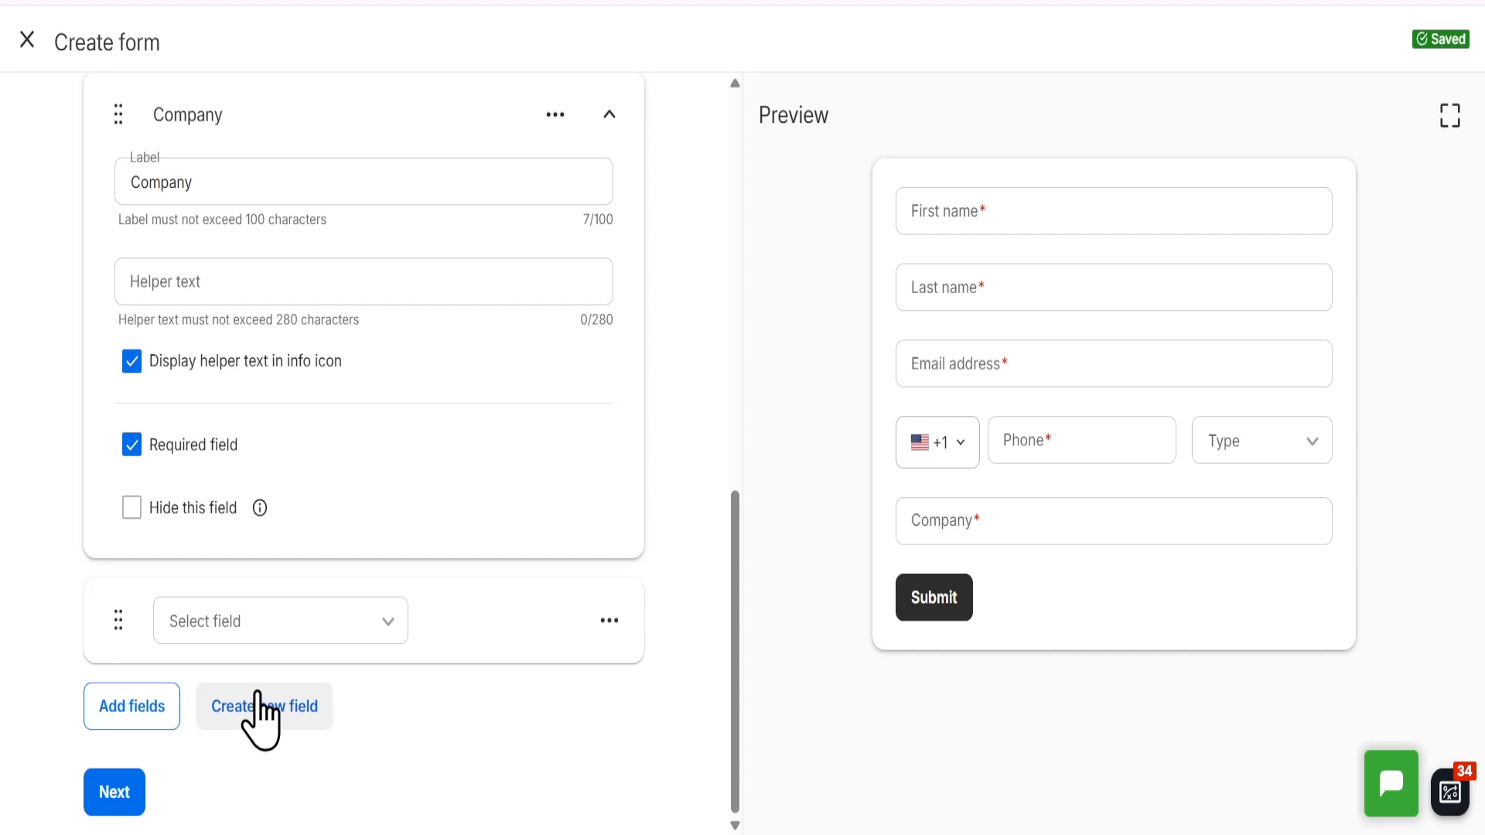
{"action": "left_click", "coordinate": [230, 608]}
{"action": "type", "text": "add n"}
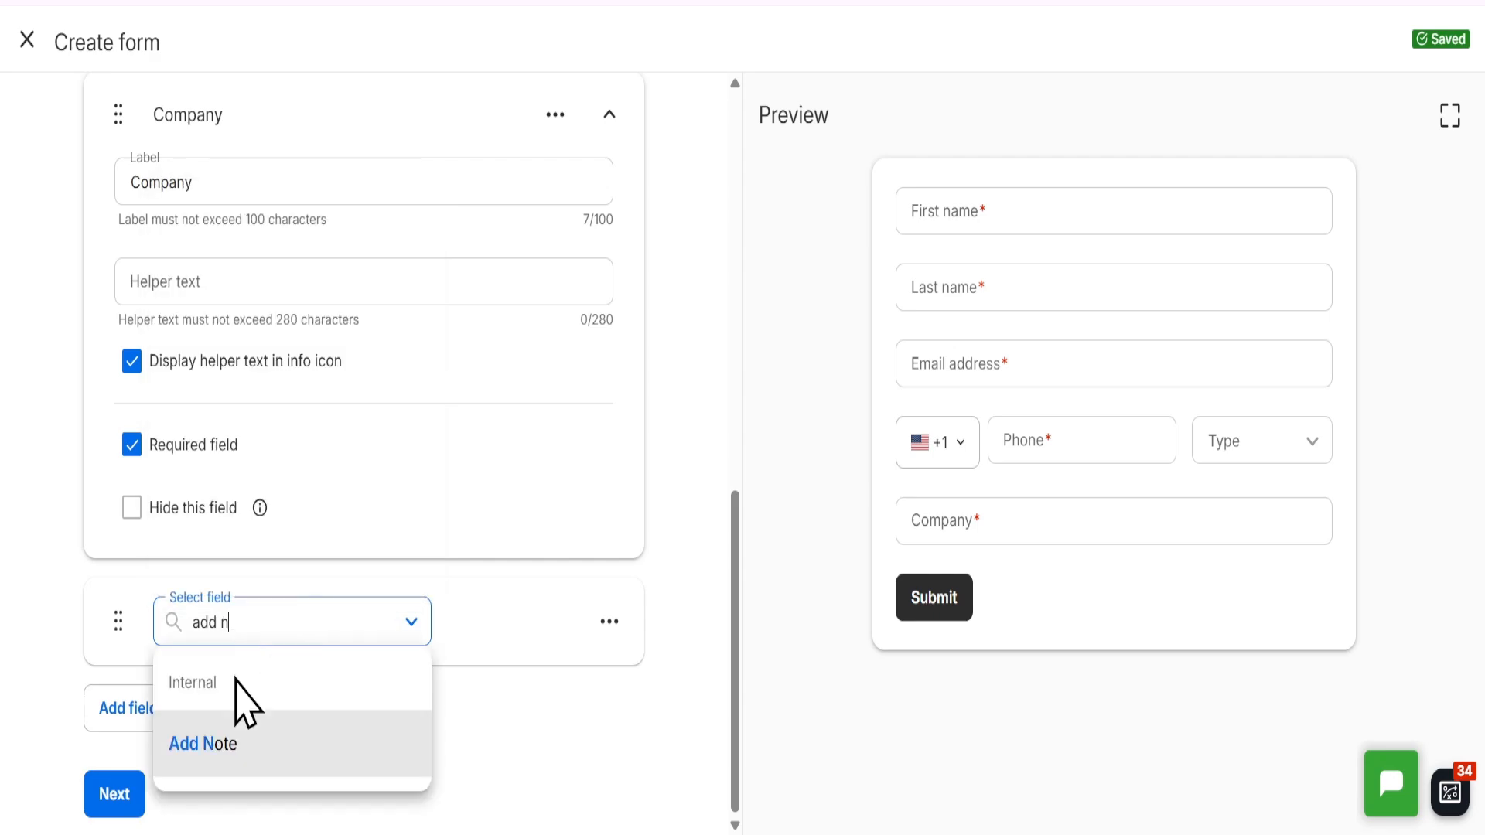
{"action": "left_click", "coordinate": [227, 744]}
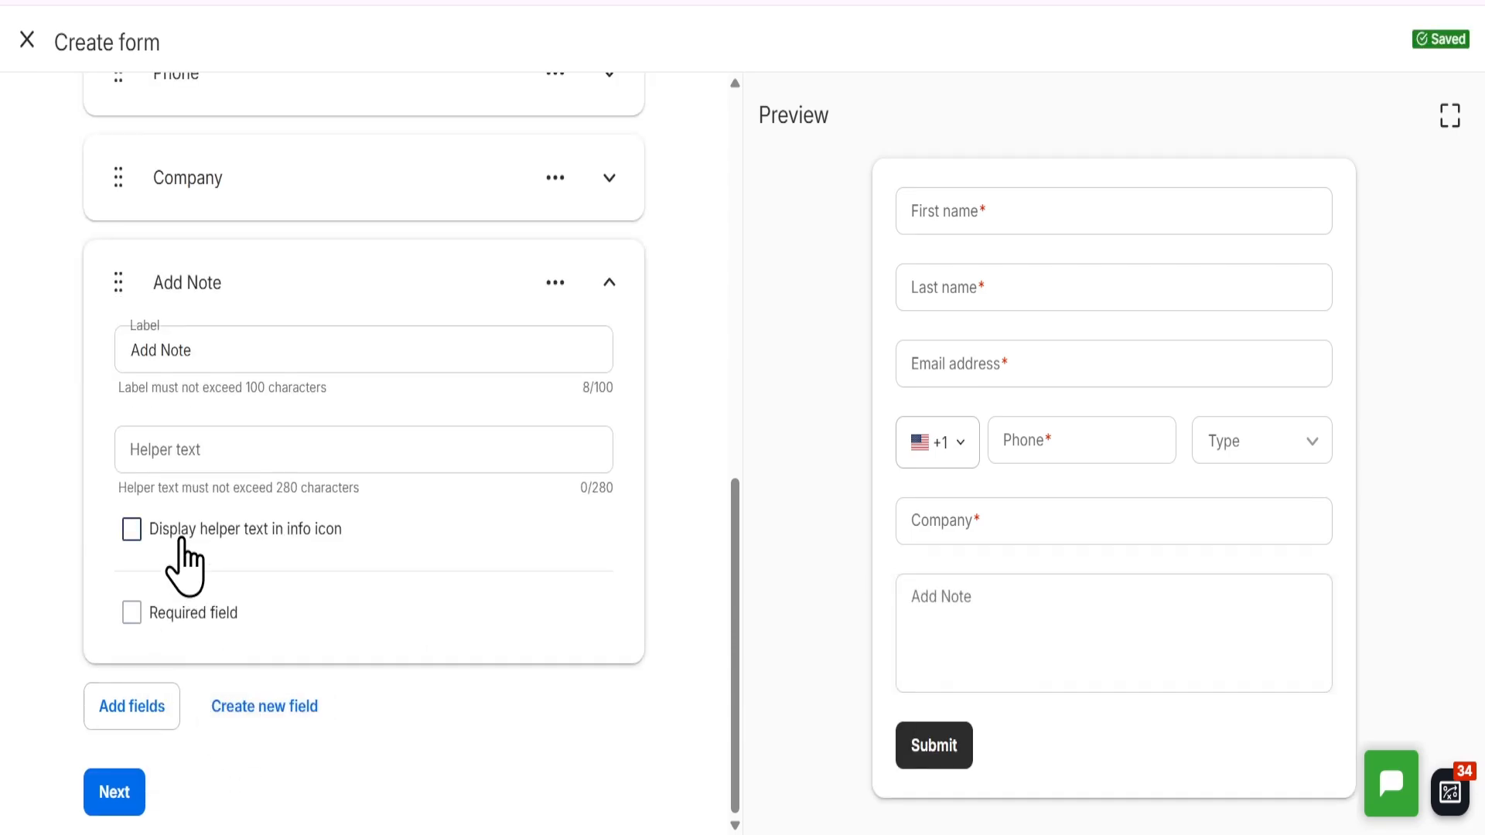
{"action": "left_click", "coordinate": [133, 529]}
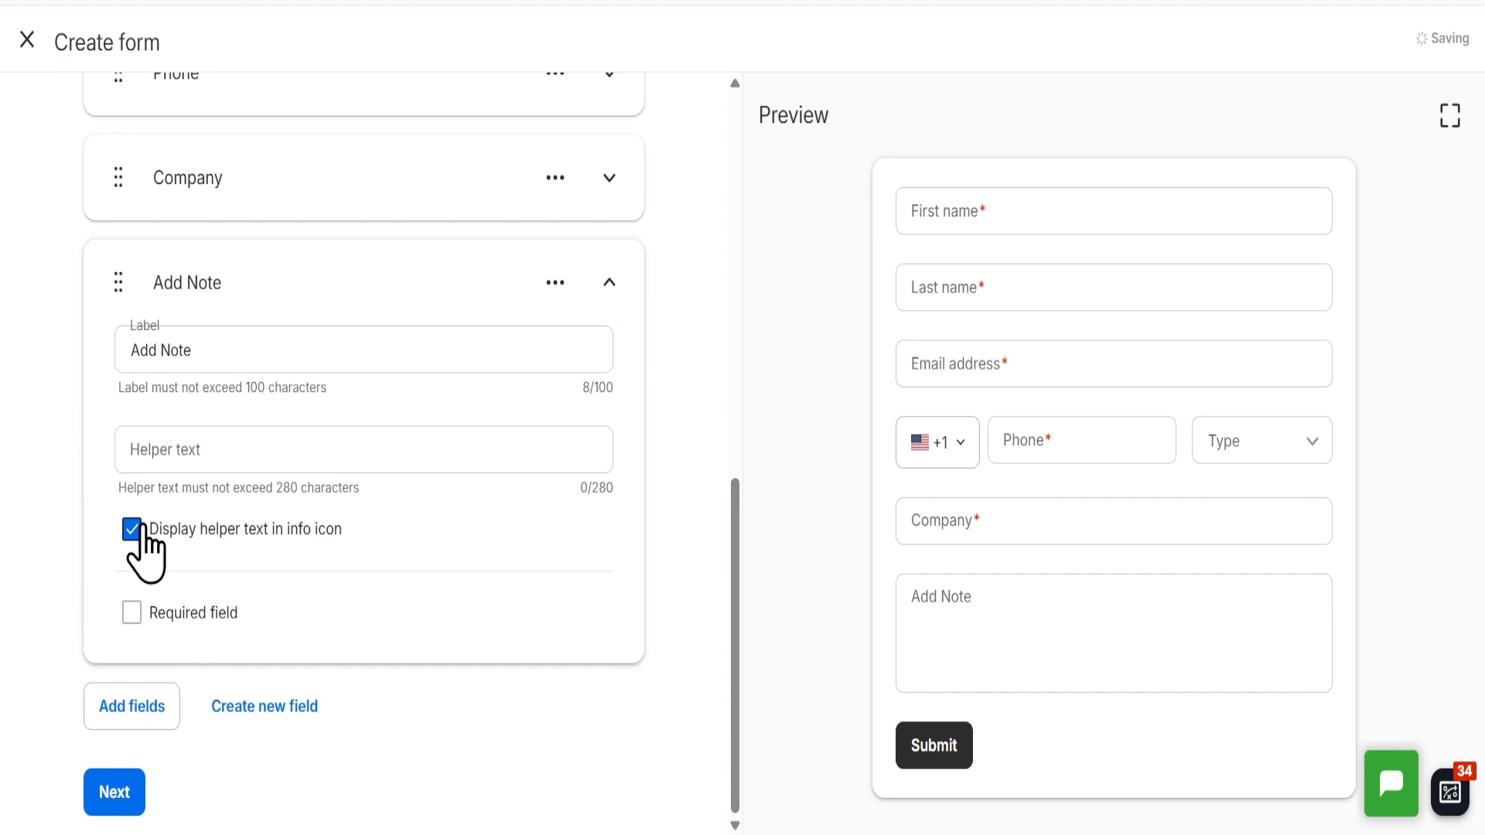
{"action": "left_click", "coordinate": [132, 612]}
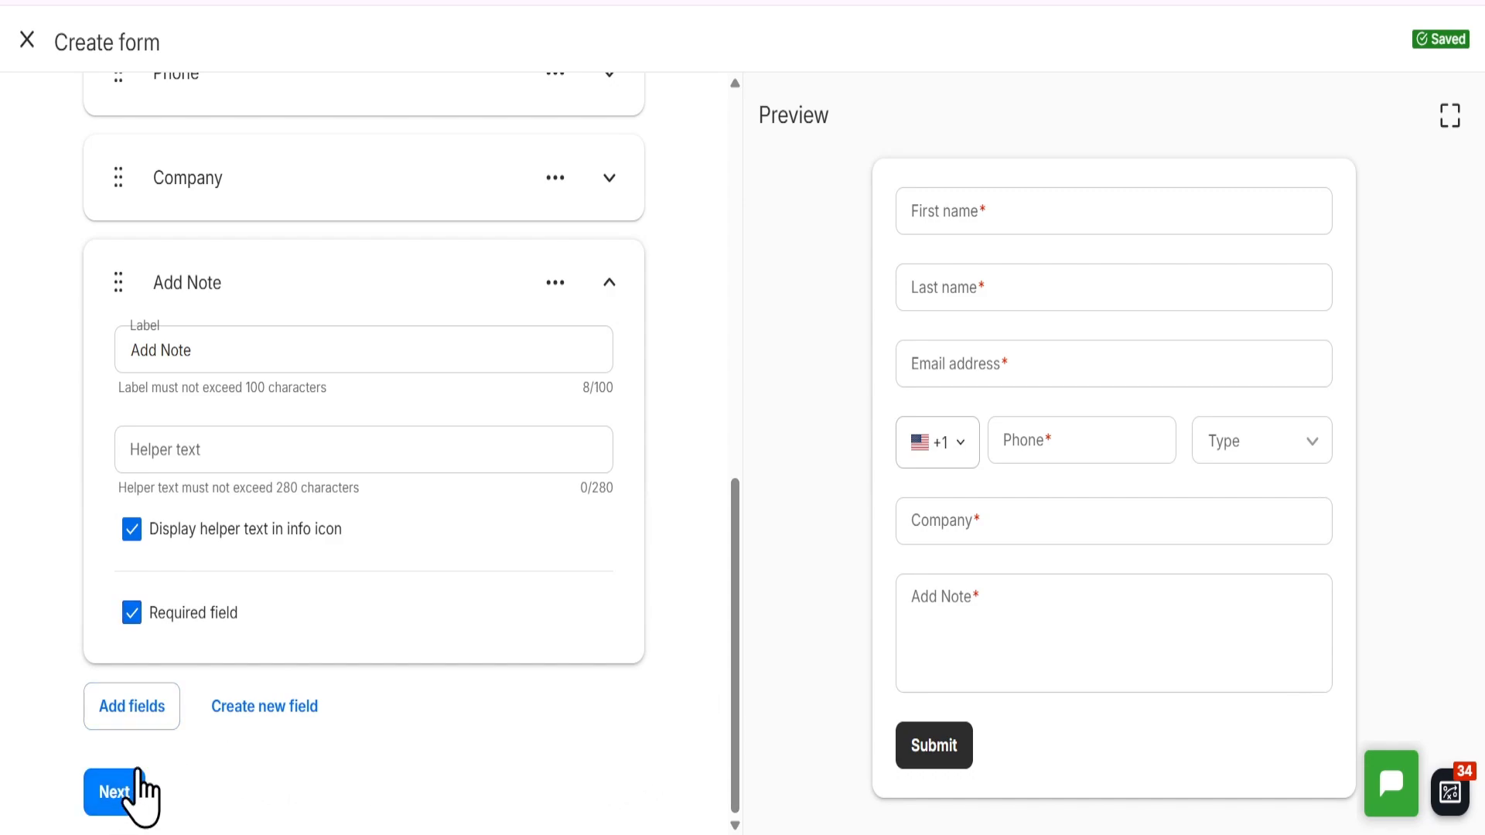
Proceed through the Style and Automate stages with their default settings to reach the Publish stage
{"action": "left_click", "coordinate": [133, 792]}
{"action": "scroll", "coordinate": [306, 700], "scroll_direction": "down", "scroll_amount": 1}
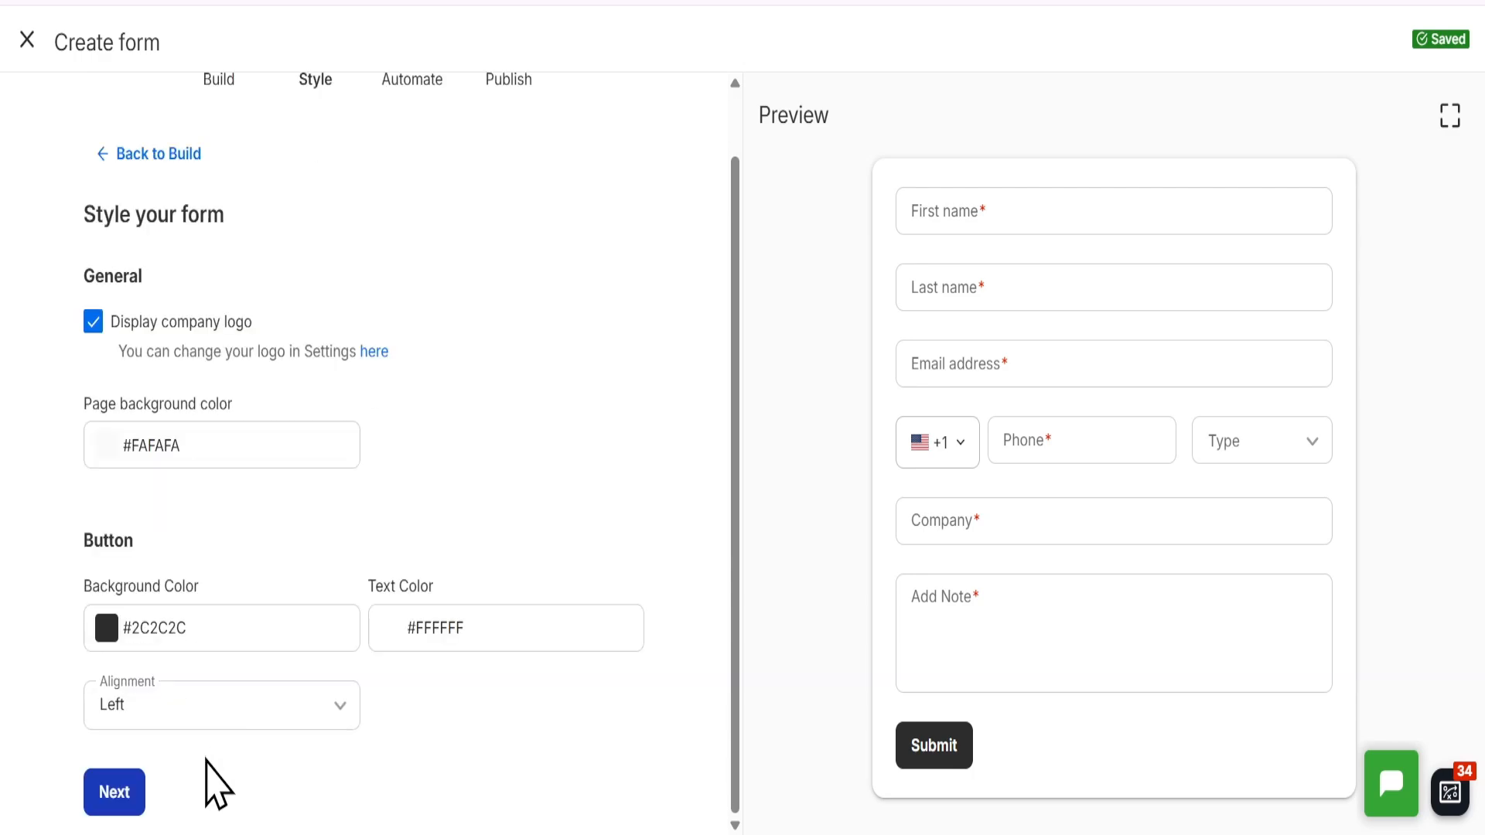
{"action": "left_click", "coordinate": [124, 792]}
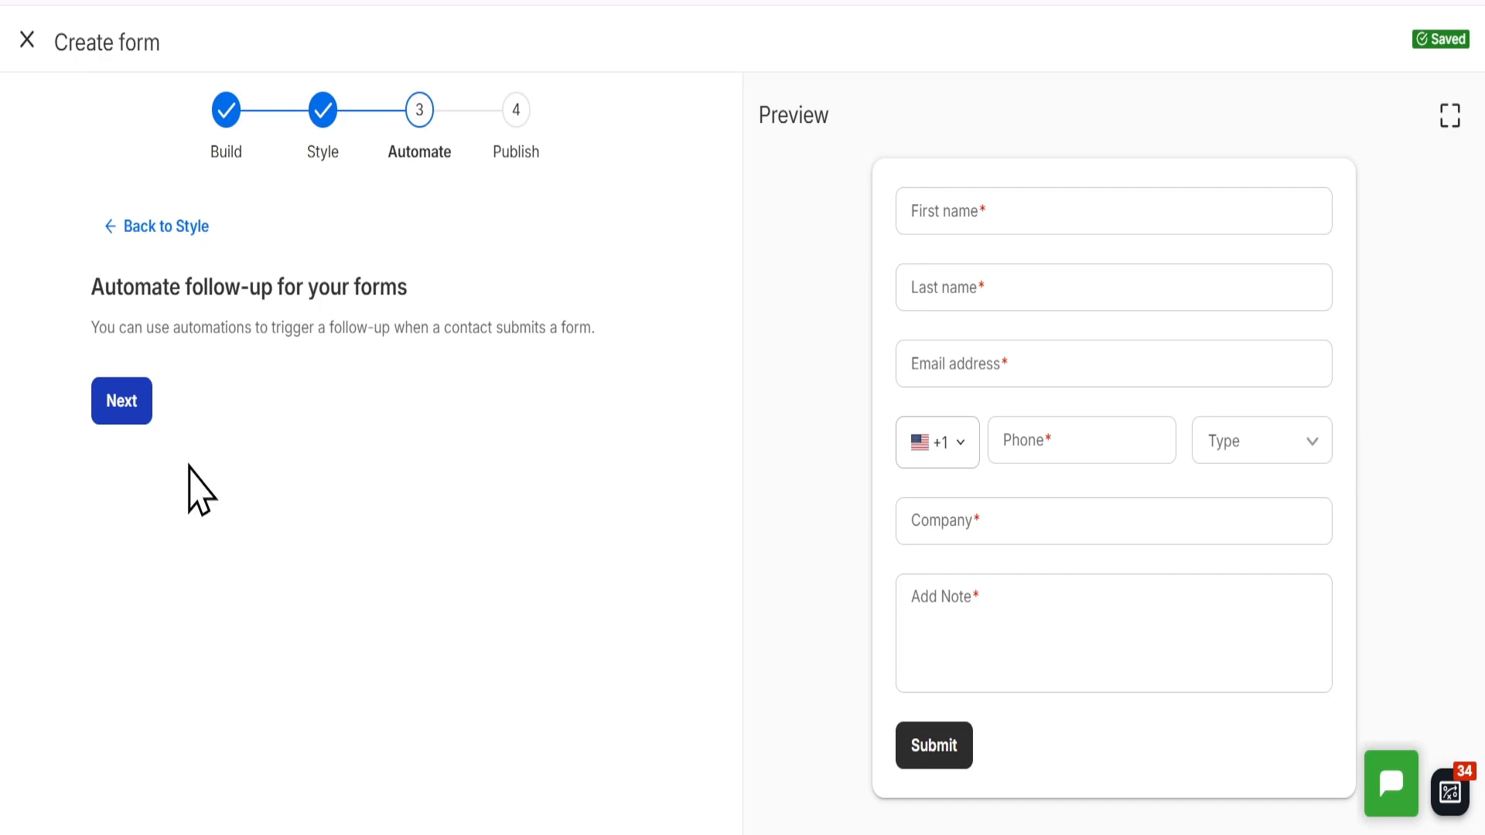
{"action": "left_click", "coordinate": [124, 406]}
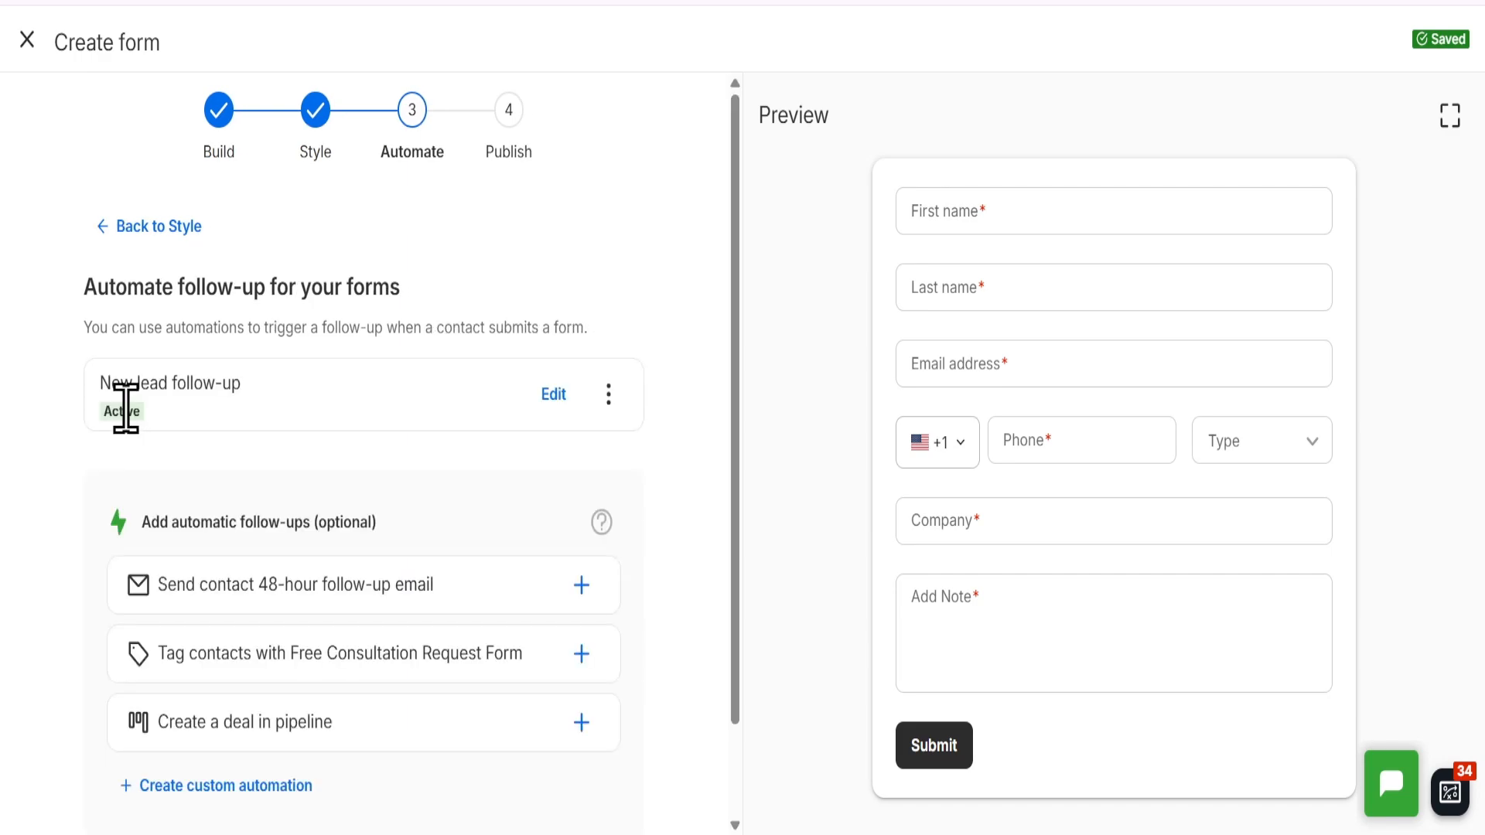
{"action": "scroll", "coordinate": [427, 433], "scroll_direction": "down", "scroll_amount": 3}
{"action": "scroll", "coordinate": [428, 433], "scroll_direction": "up", "scroll_amount": 3}
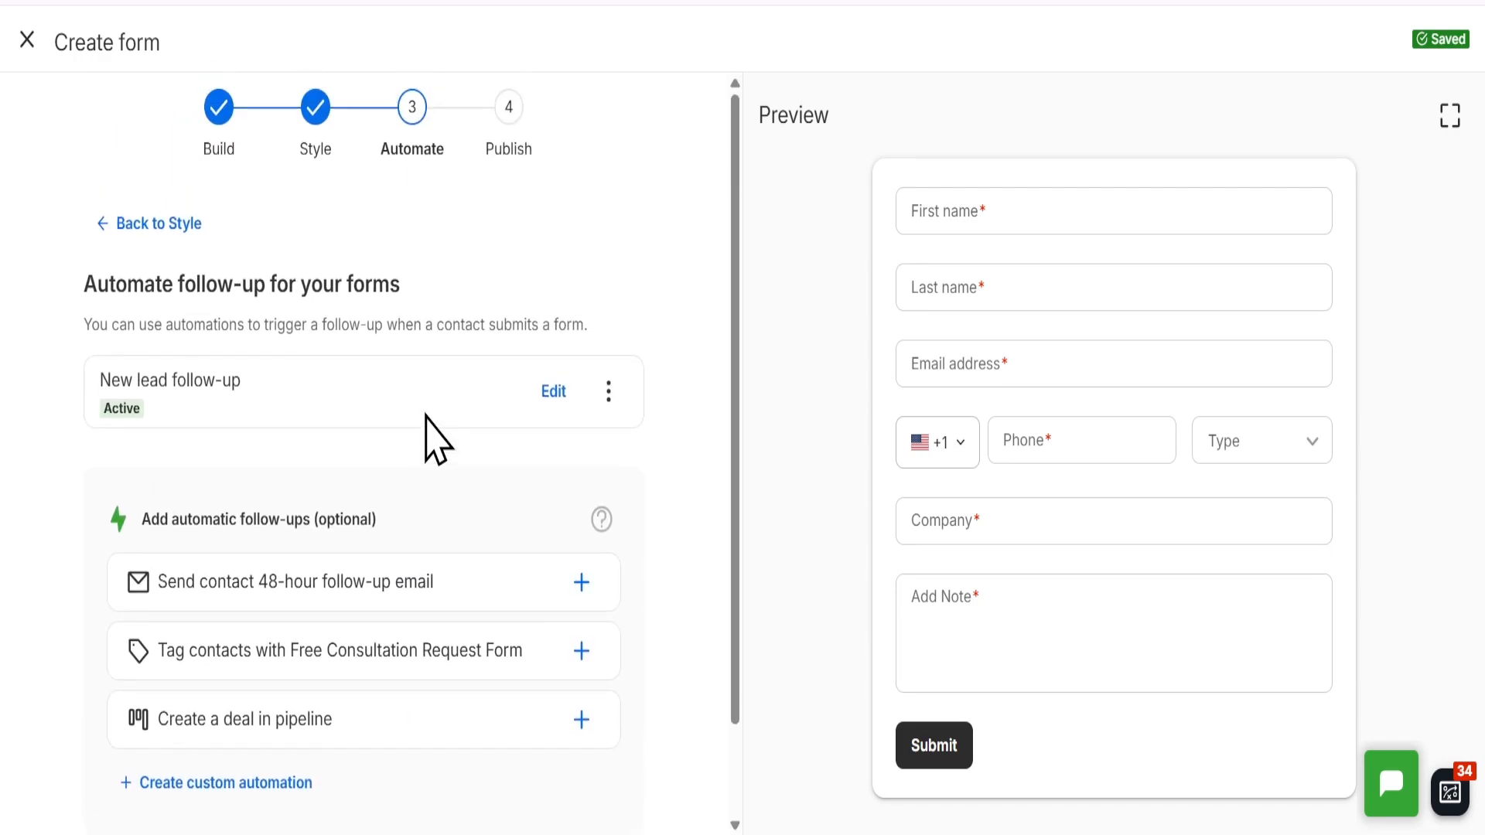
{"action": "scroll", "coordinate": [426, 415], "scroll_direction": "down", "scroll_amount": 3}
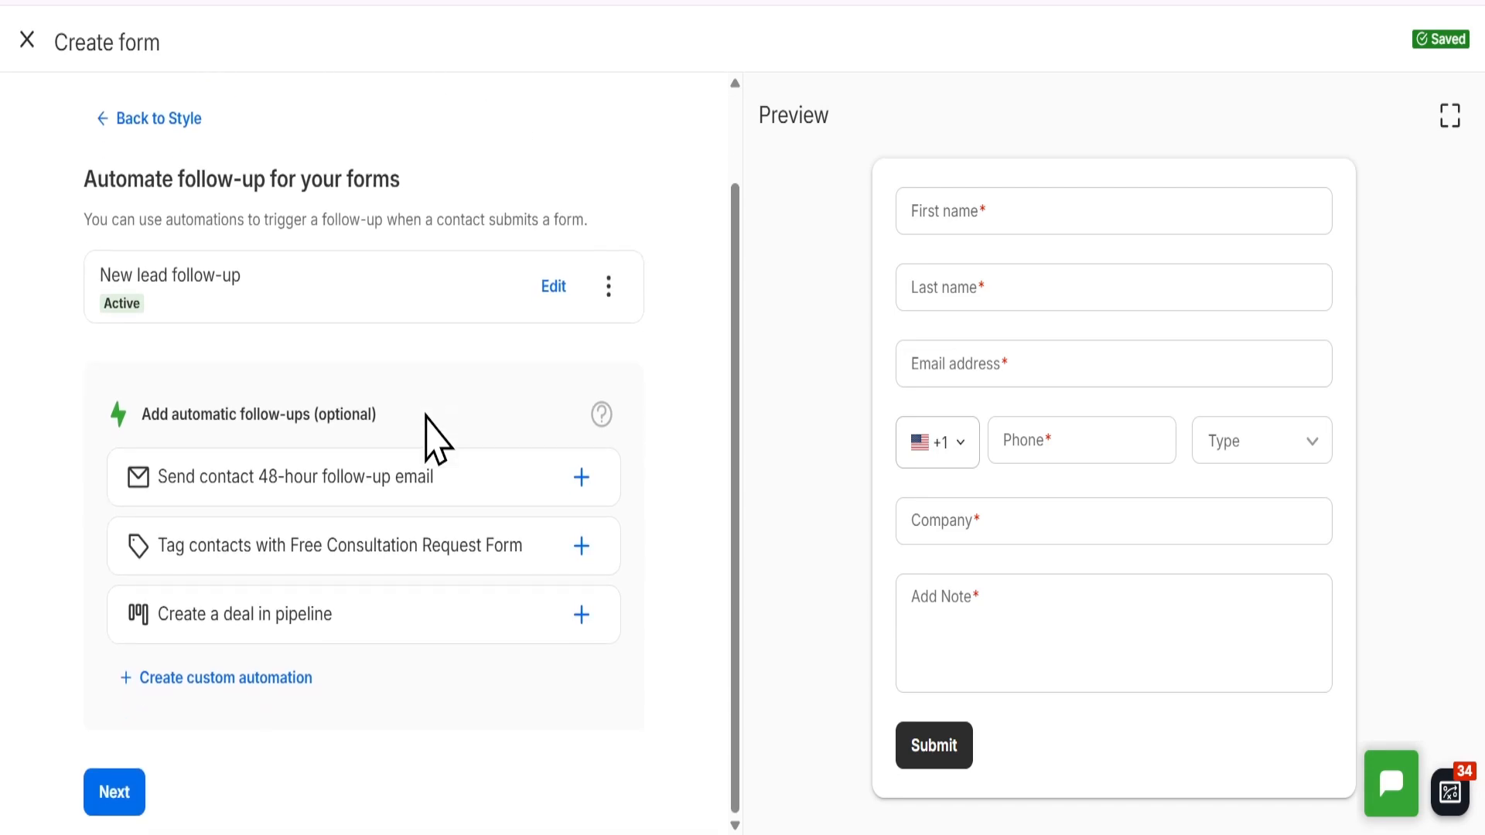
{"action": "left_click", "coordinate": [124, 790]}
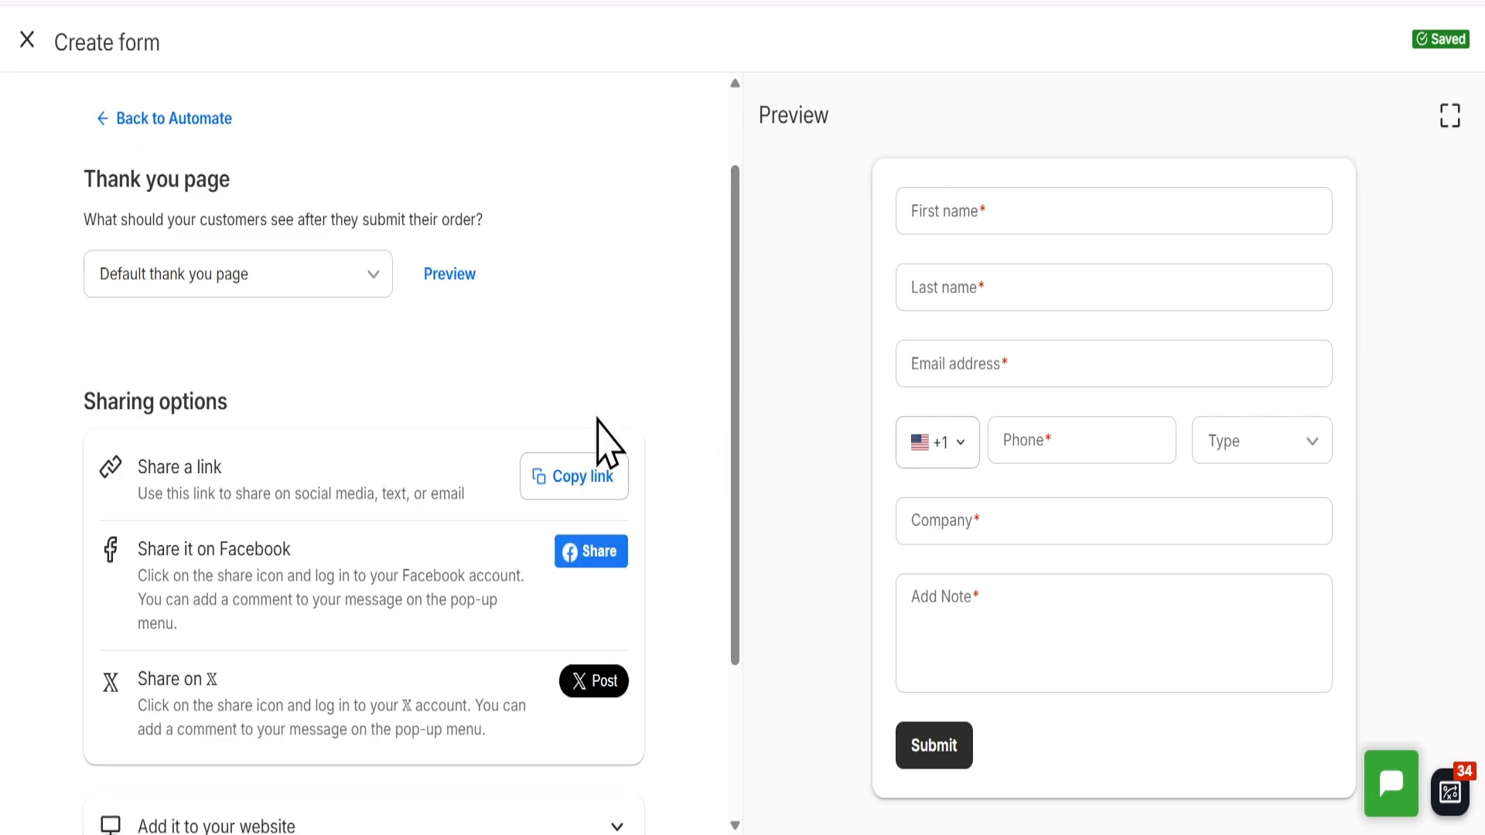
Copy the form's share link, and save and exit the form
{"action": "left_click", "coordinate": [590, 503]}
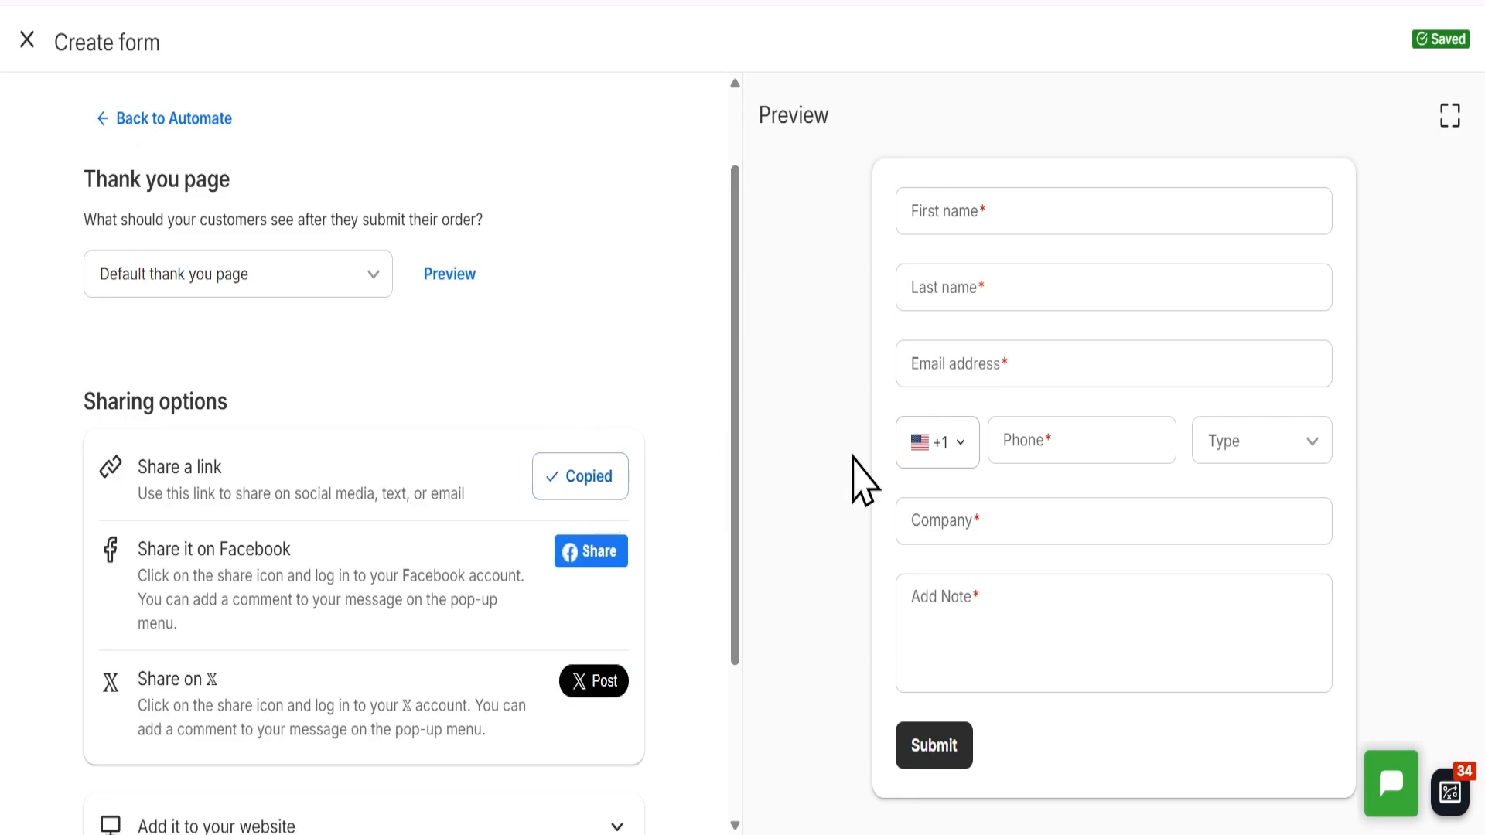
{"action": "scroll", "coordinate": [372, 703], "scroll_direction": "down", "scroll_amount": 3}
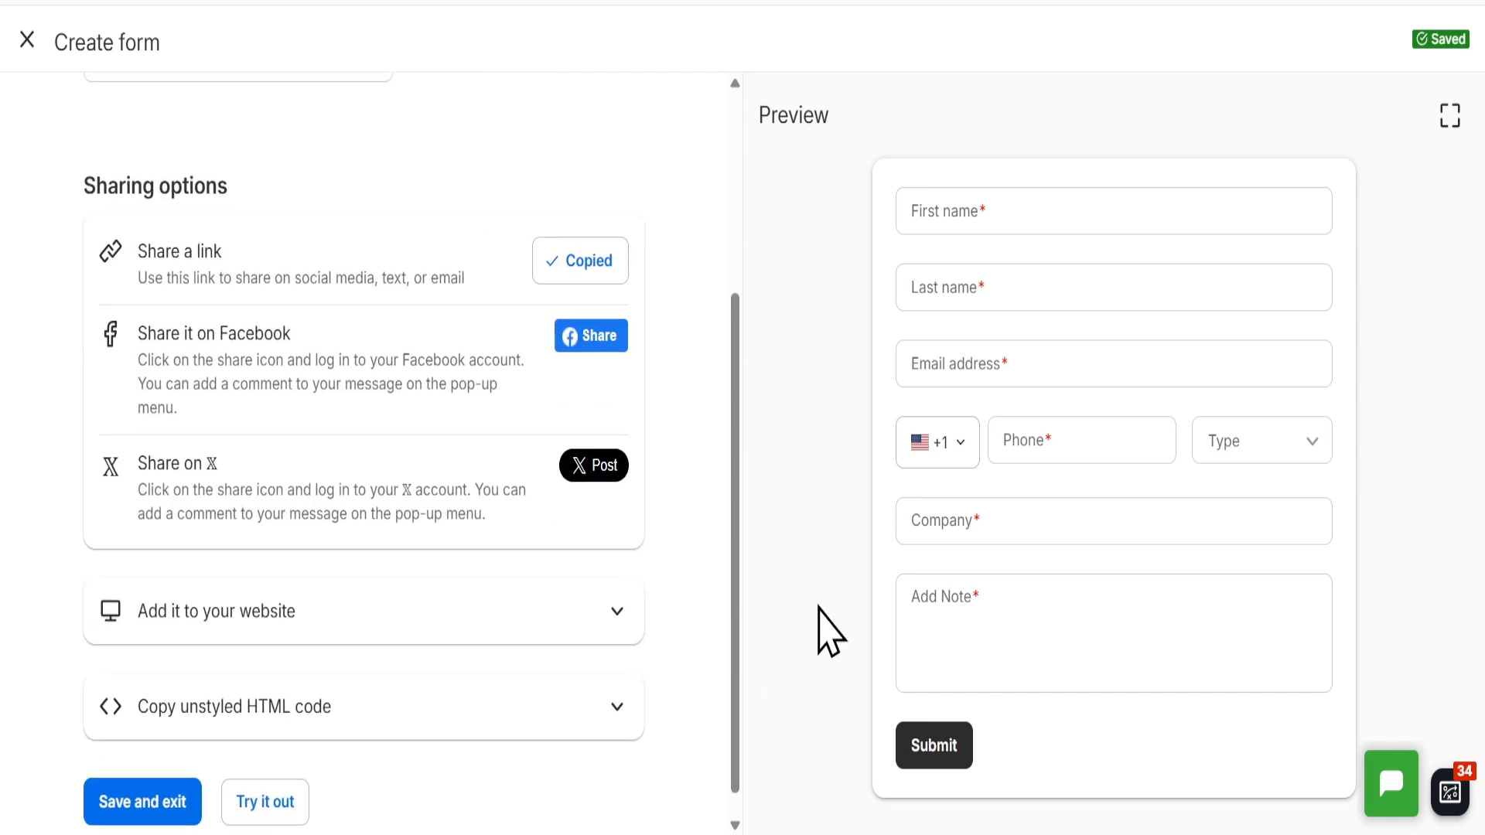
{"action": "scroll", "coordinate": [597, 653], "scroll_direction": "down", "scroll_amount": 5}
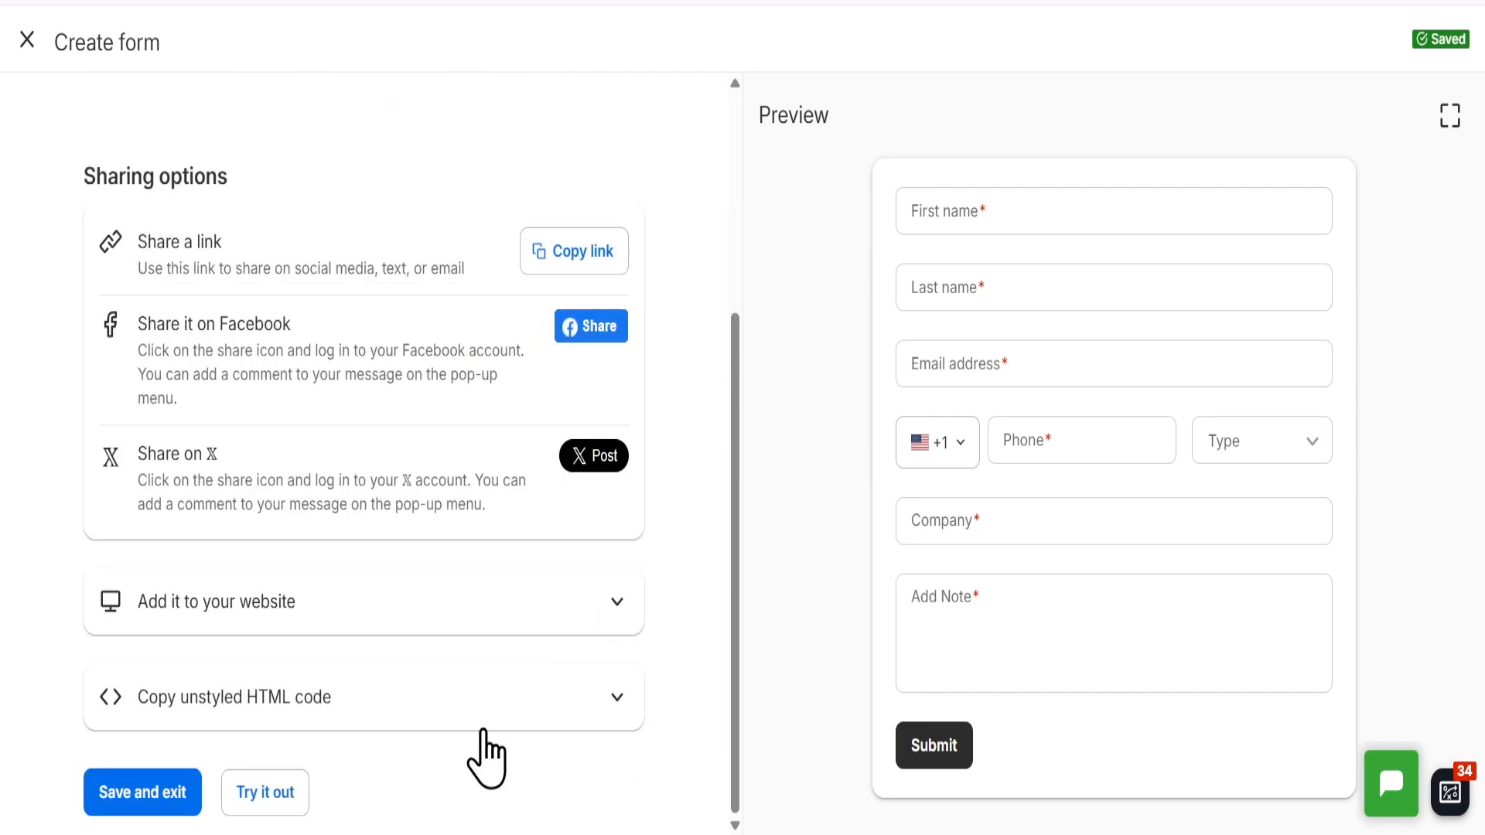
{"action": "left_click", "coordinate": [195, 810]}
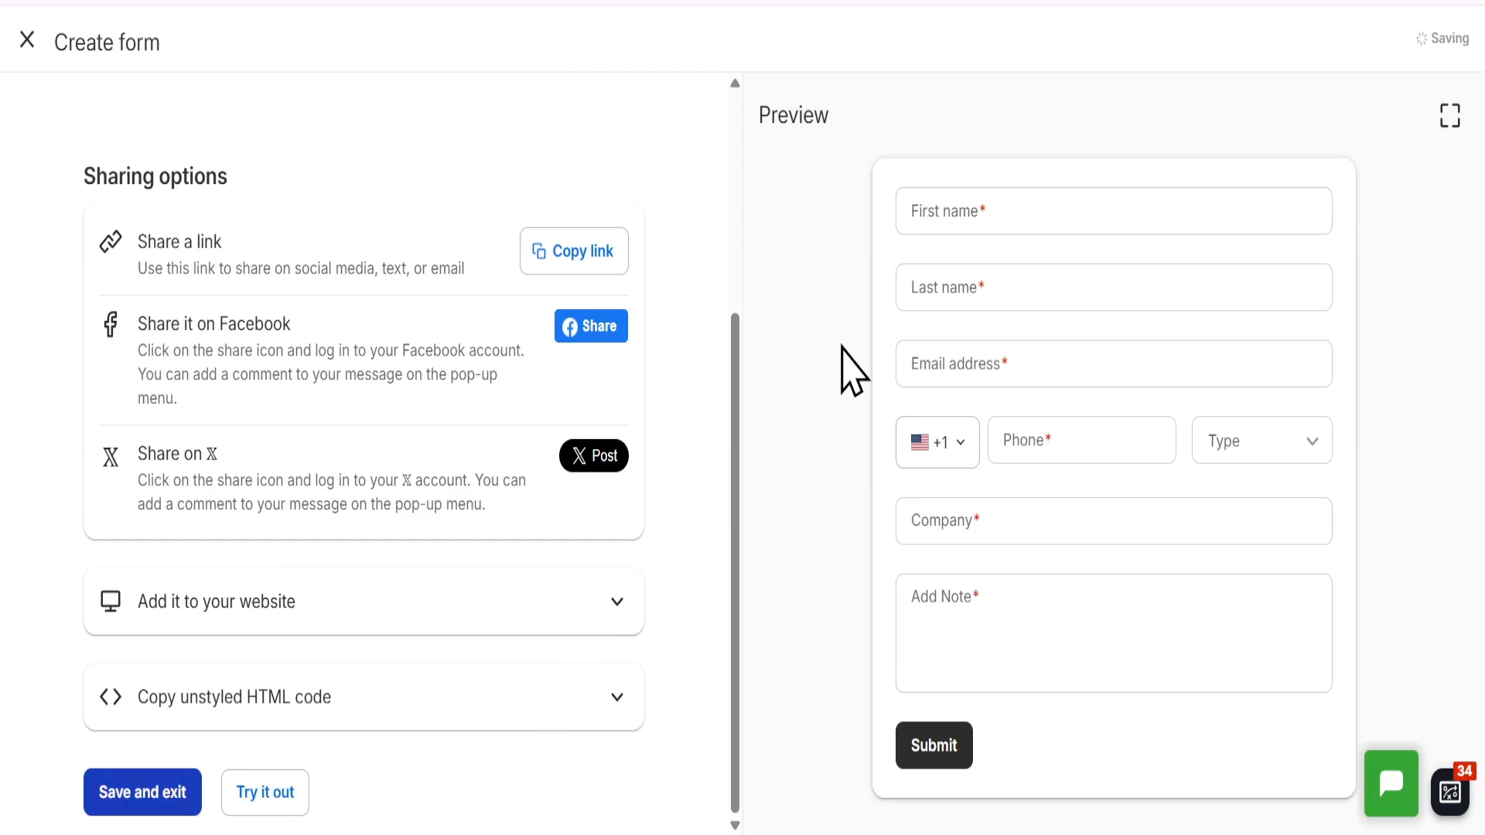